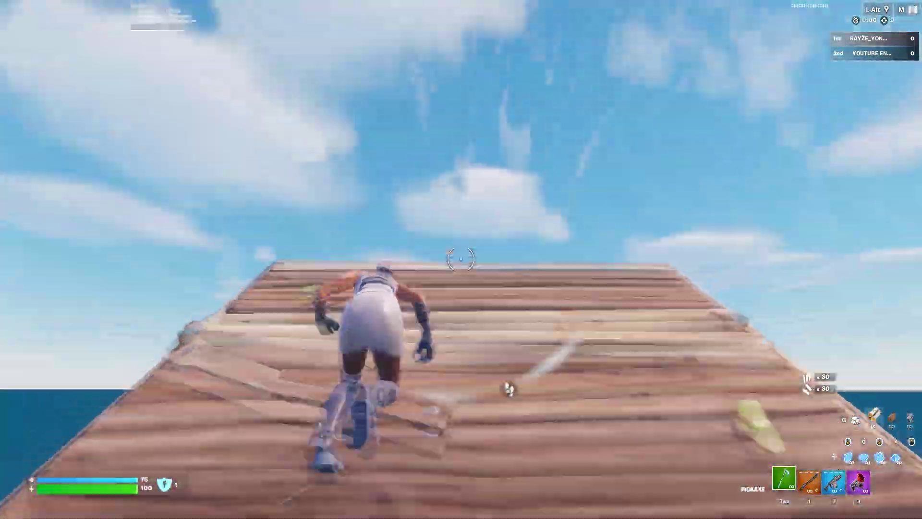
Place ramps and walls up the wooden structure, edit a floor piece, then return to a weapon.
key(e)
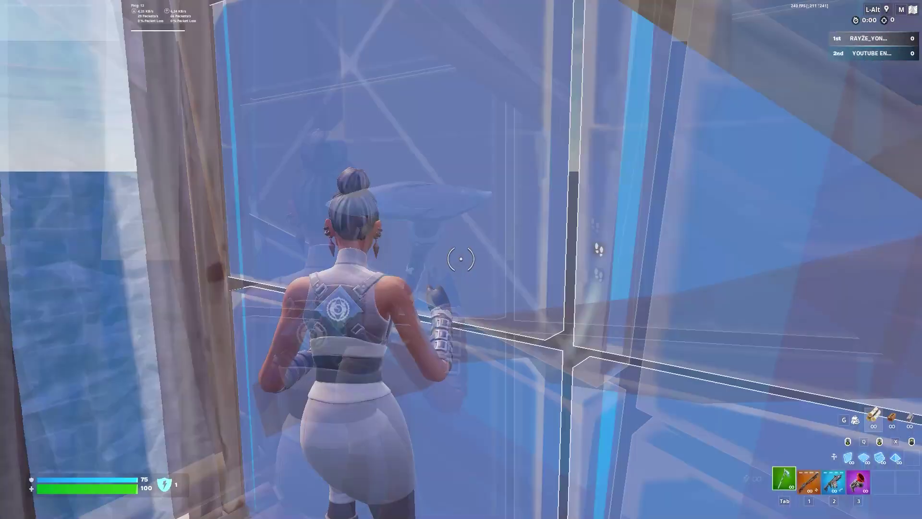
click(462, 259)
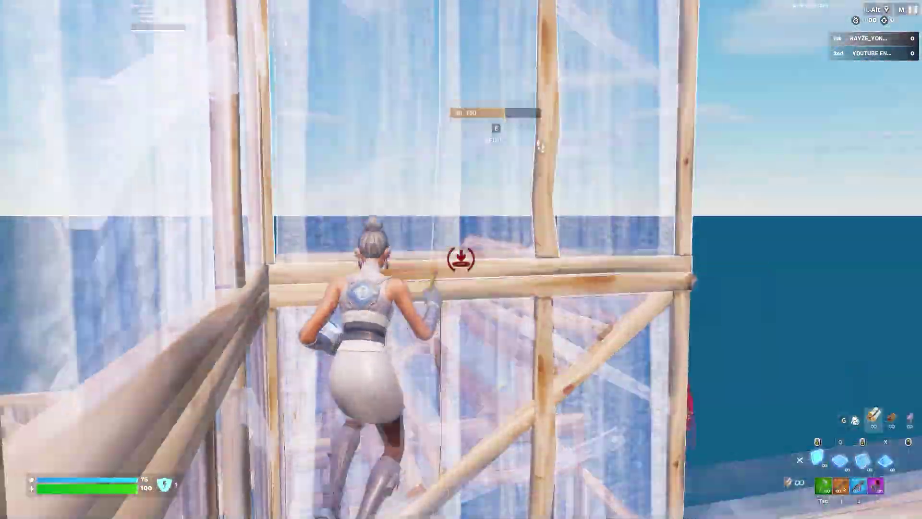
key(e)
key(e)
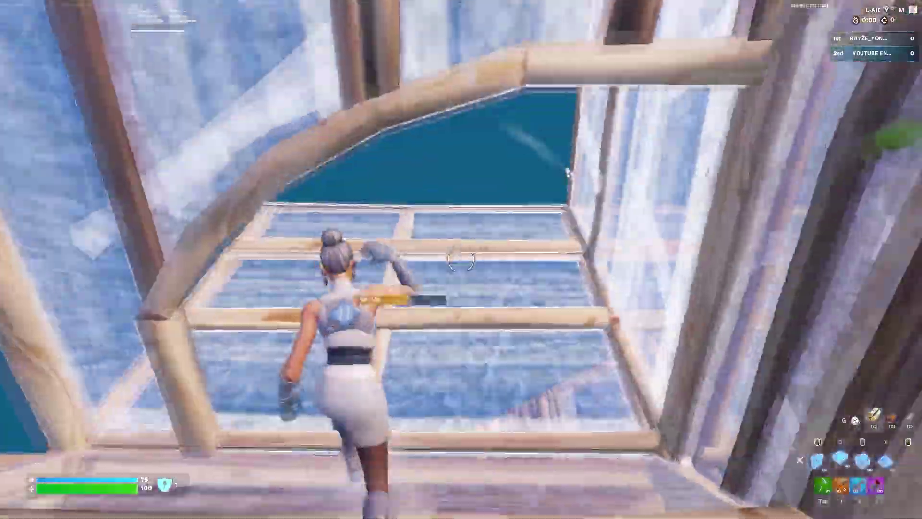
key(e)
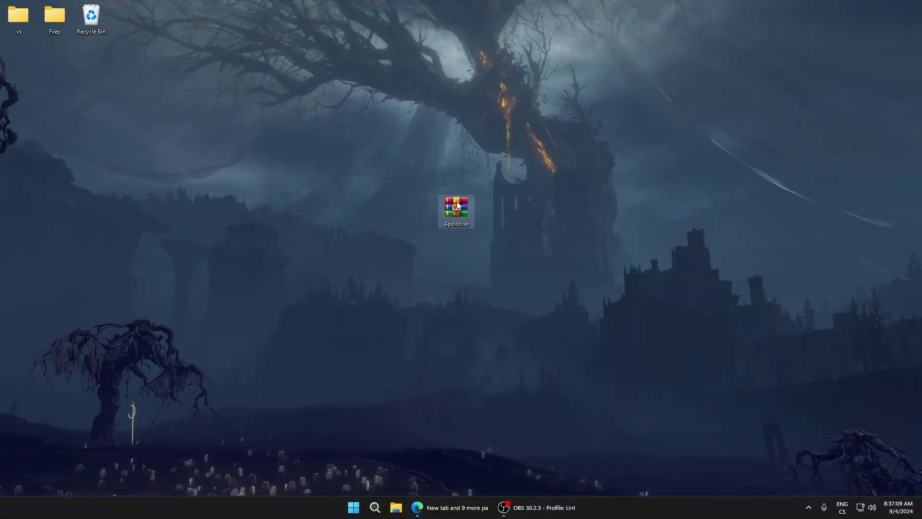
Extract Apollo.rar into an Apollo folder on the desktop and delete the archive.
right_click(457, 203)
mouse_move(488, 220)
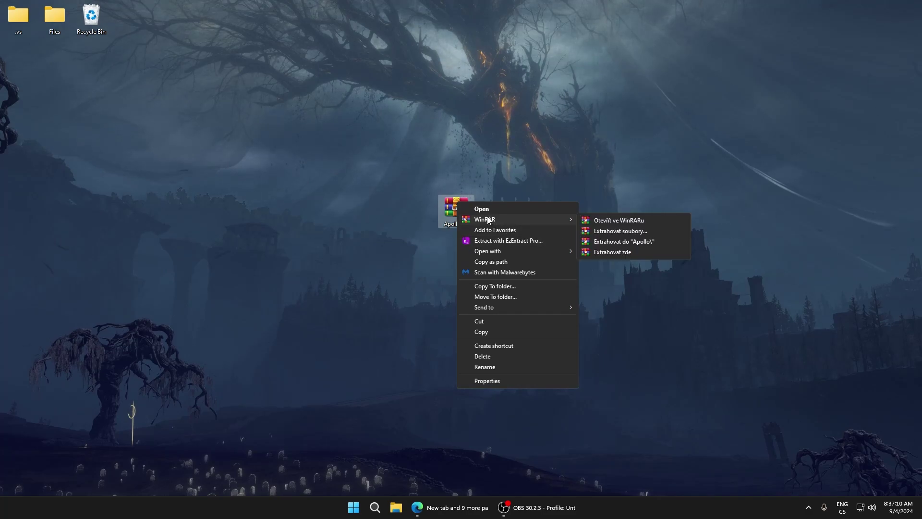
click(624, 241)
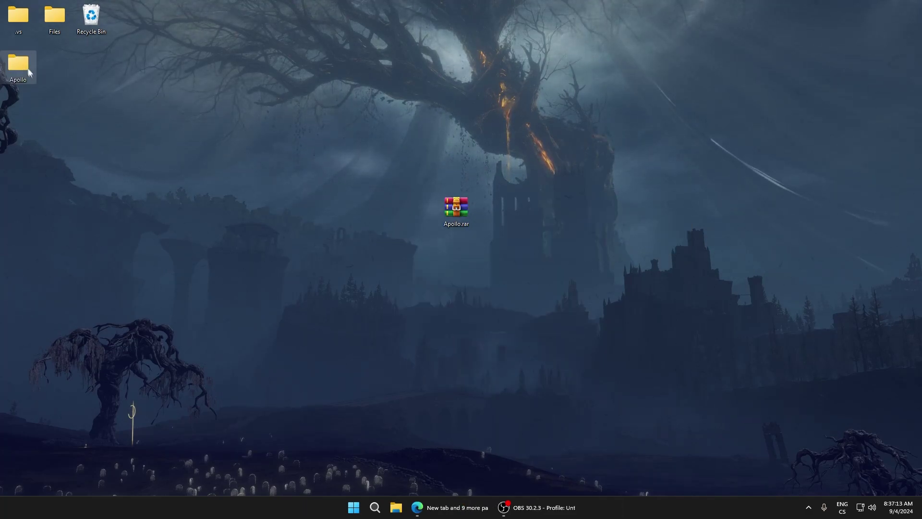
drag(22, 63, 466, 169)
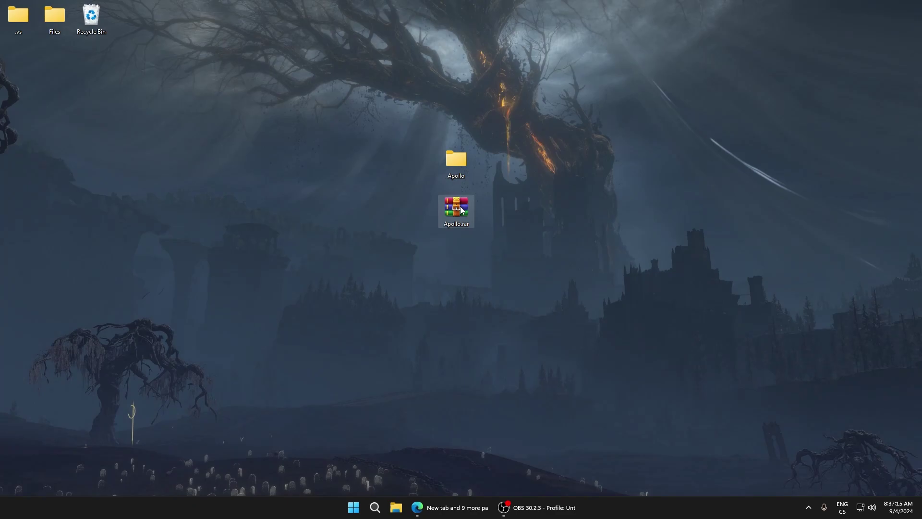
key(Delete)
Open the Apollo folder and run MSI_util_v3.exe as administrator.
double_click(457, 161)
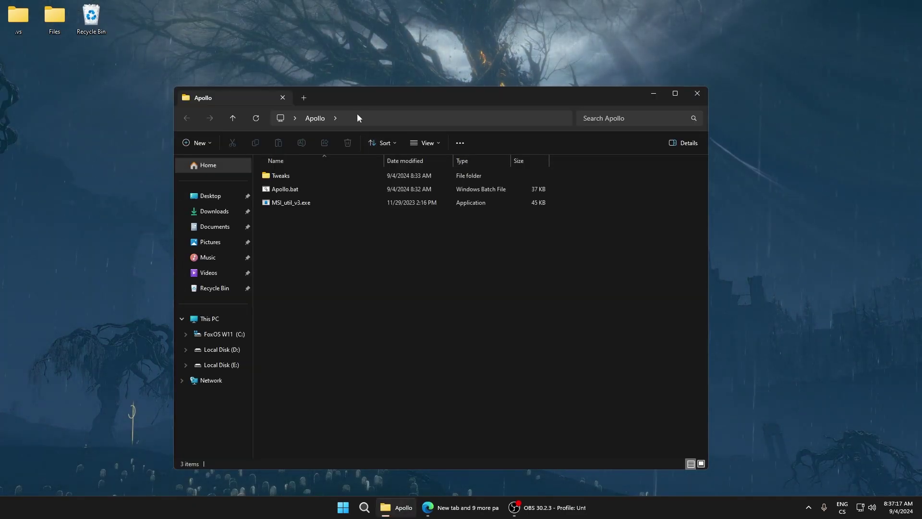
drag(356, 108, 490, 108)
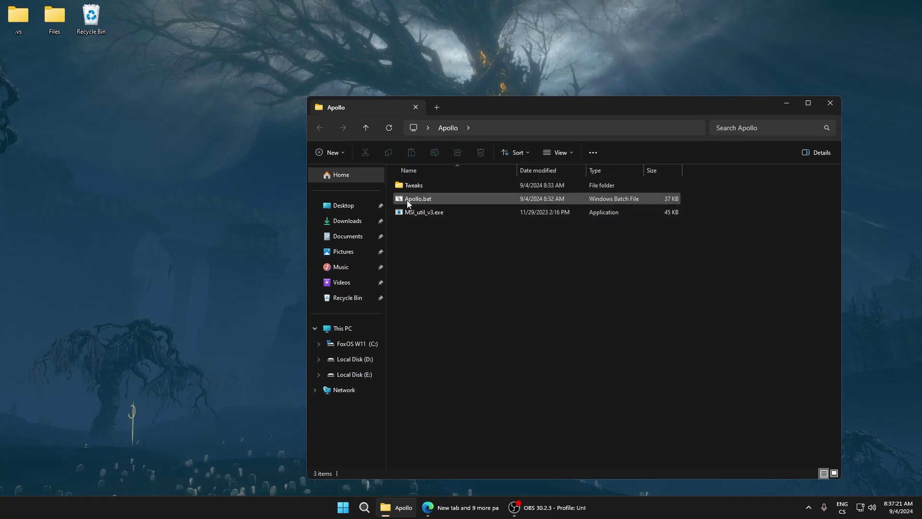
drag(410, 189, 446, 259)
click(405, 184)
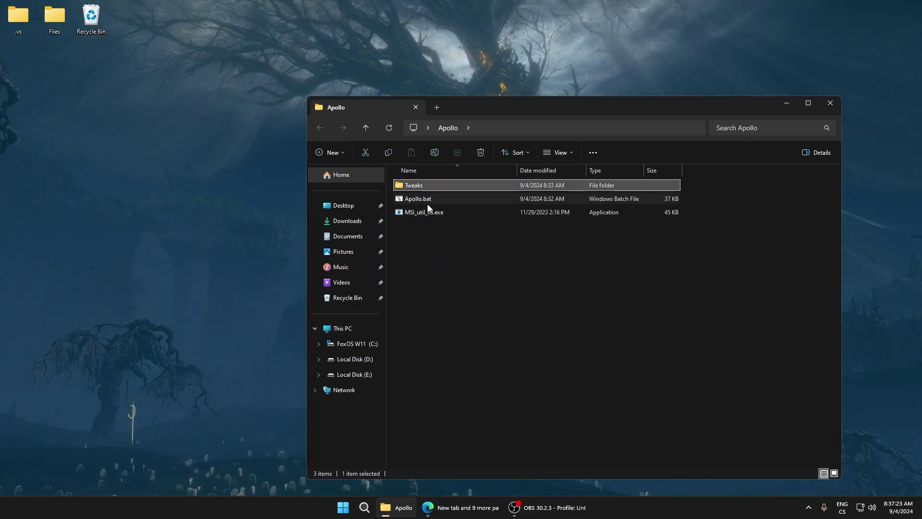
key(Down)
key(Down)
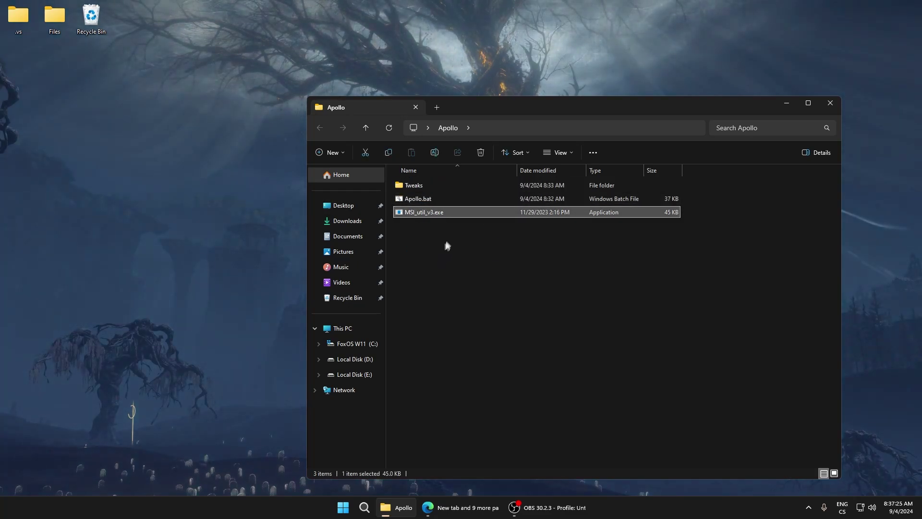
right_click(436, 214)
click(477, 233)
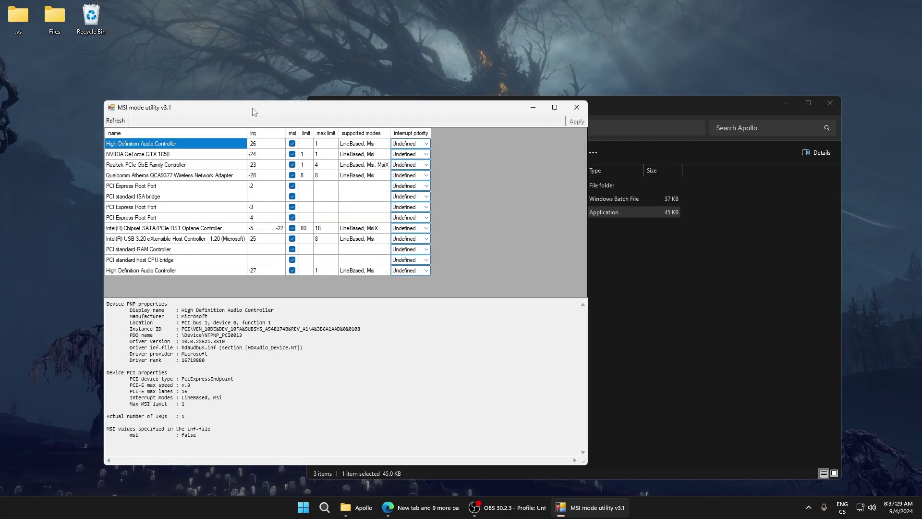
Check the NVIDIA GeForce GTX 1650 in MSI mode utility, leave its interrupt priority Undefined, and close the utility.
drag(253, 107, 380, 124)
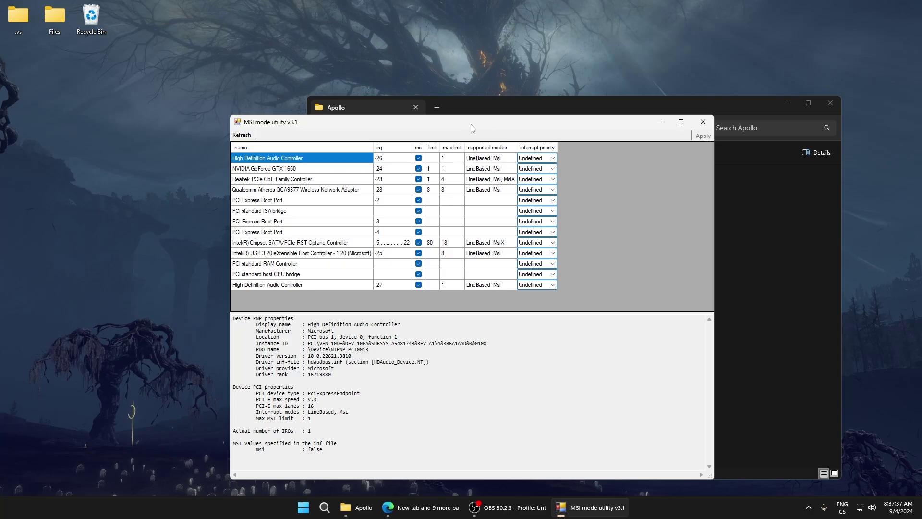
click(248, 171)
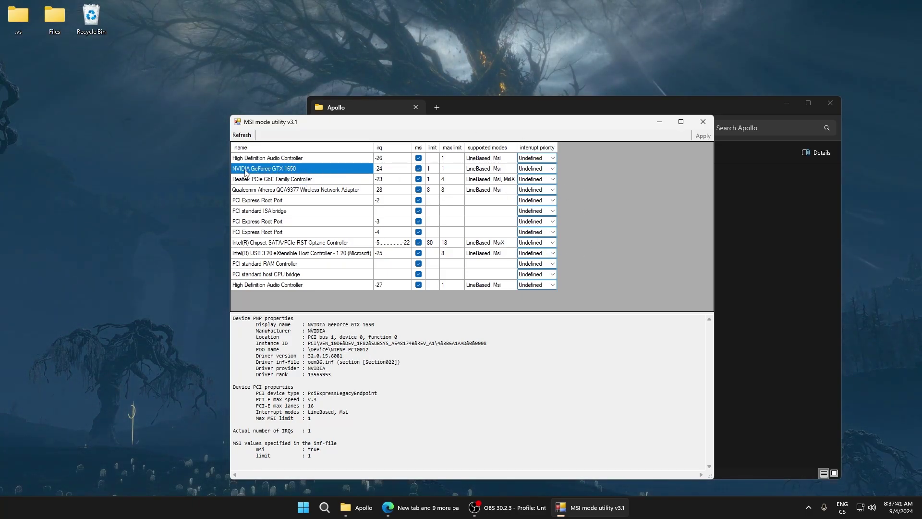
click(552, 169)
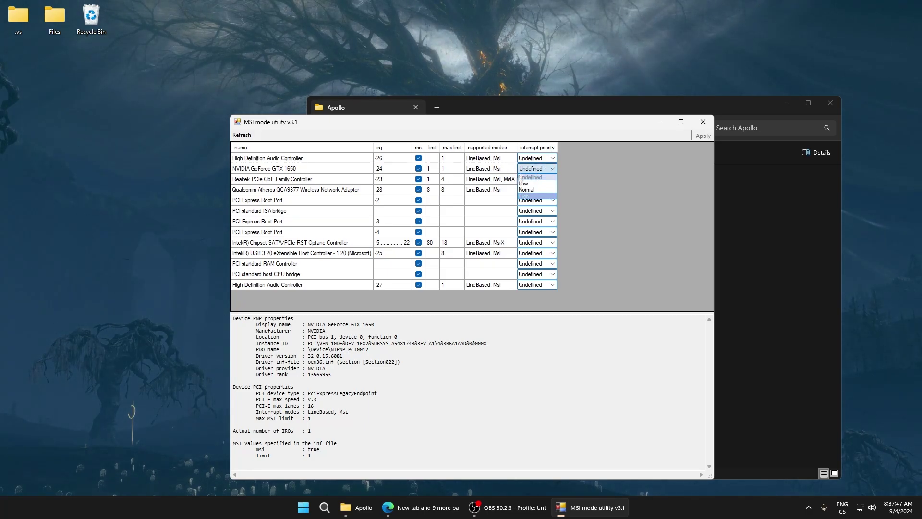
click(539, 139)
drag(539, 122, 536, 120)
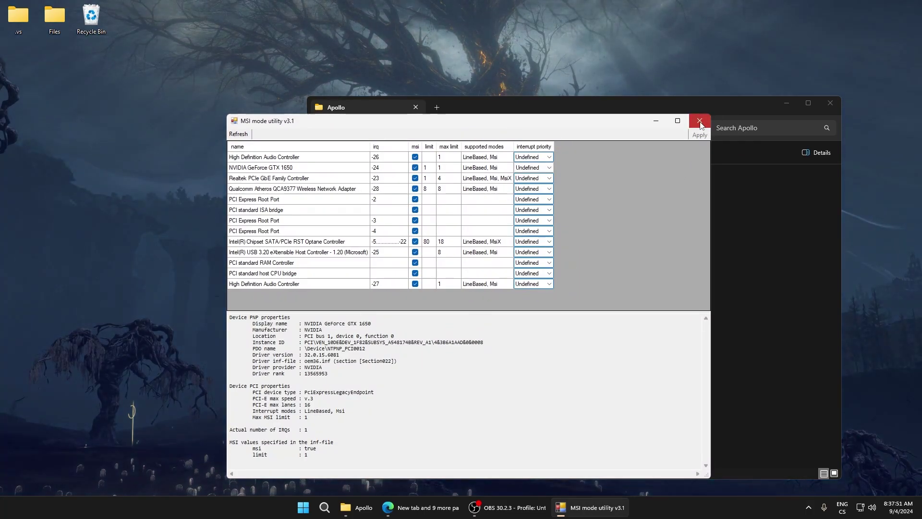
click(705, 124)
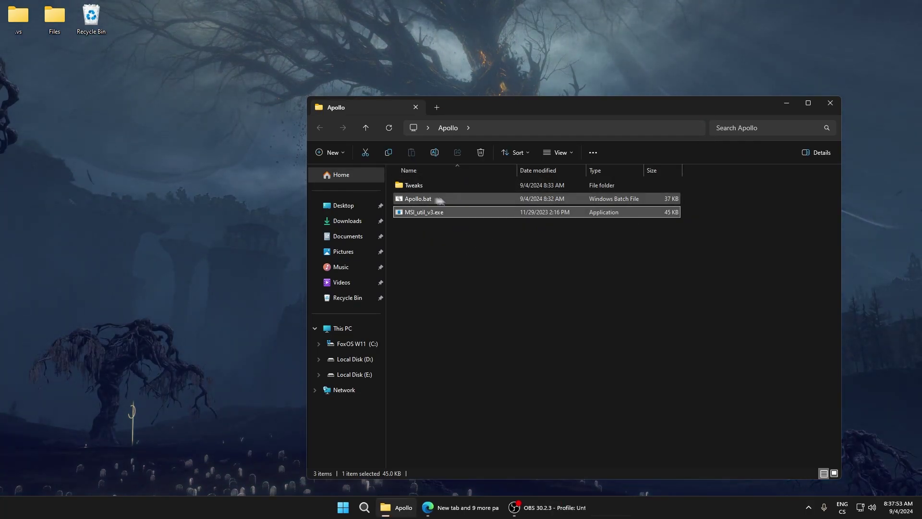
Run Apollo.bat as administrator and choose menu option 1, Disable Autologger.
right_click(414, 199)
click(441, 226)
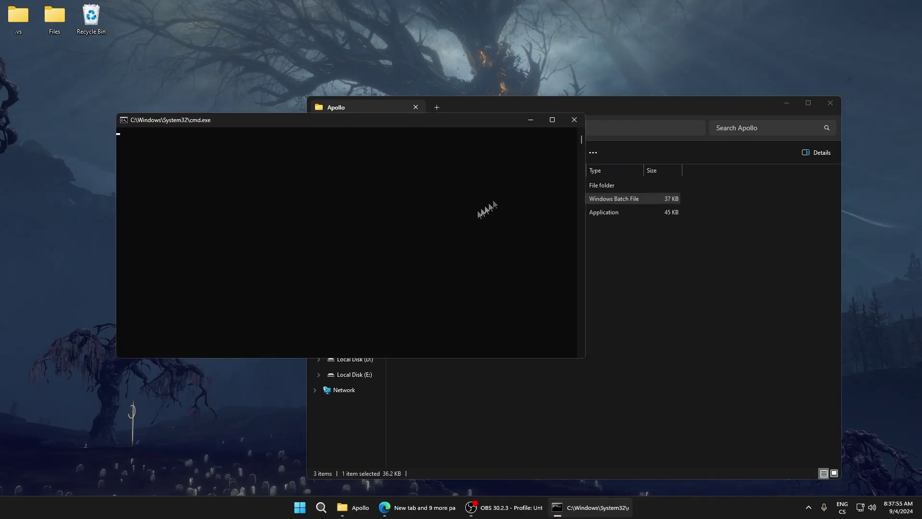
drag(351, 122, 503, 145)
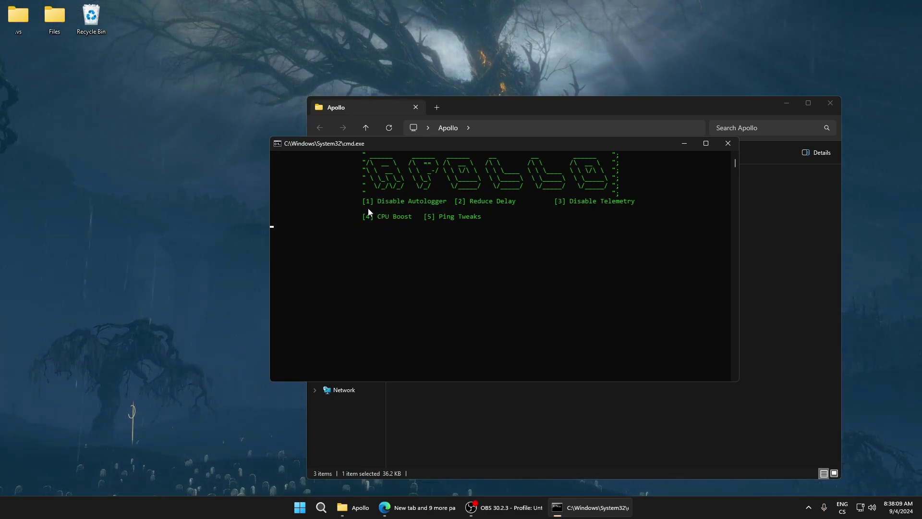
text(1)
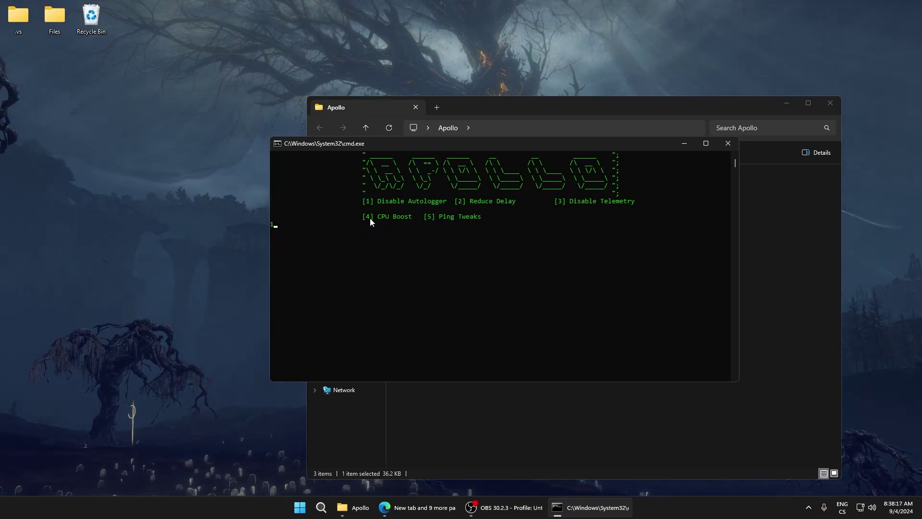
key(Return)
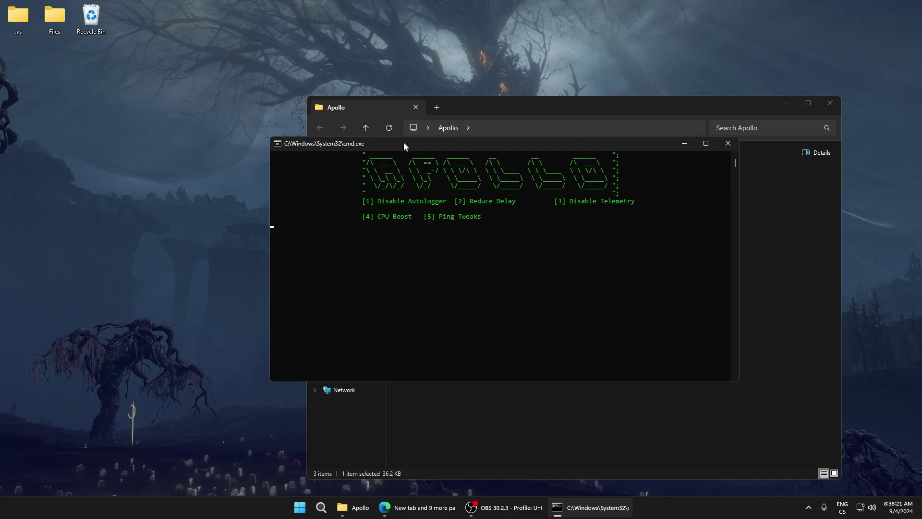
drag(403, 143, 450, 151)
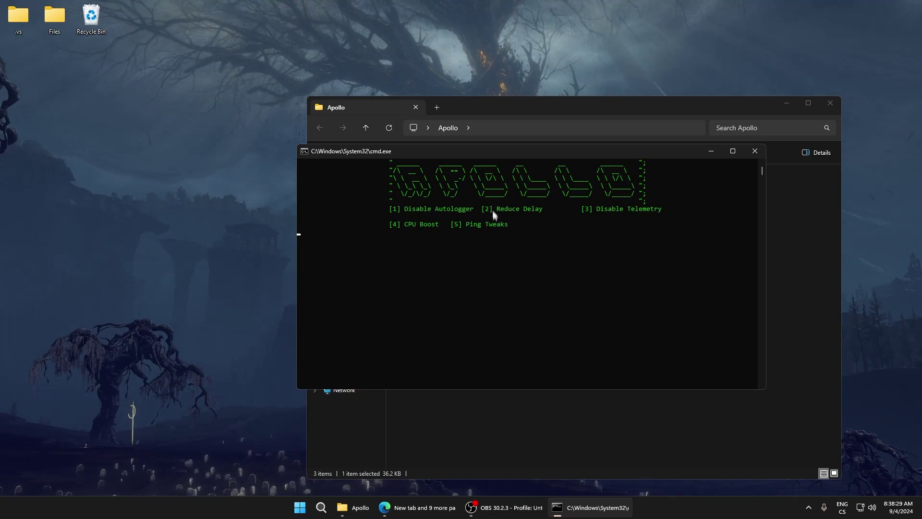
Enter Apollo menu options 2, 3 (Disable Telemetry) and 4 (CPU Boost), then close the console.
text(2)
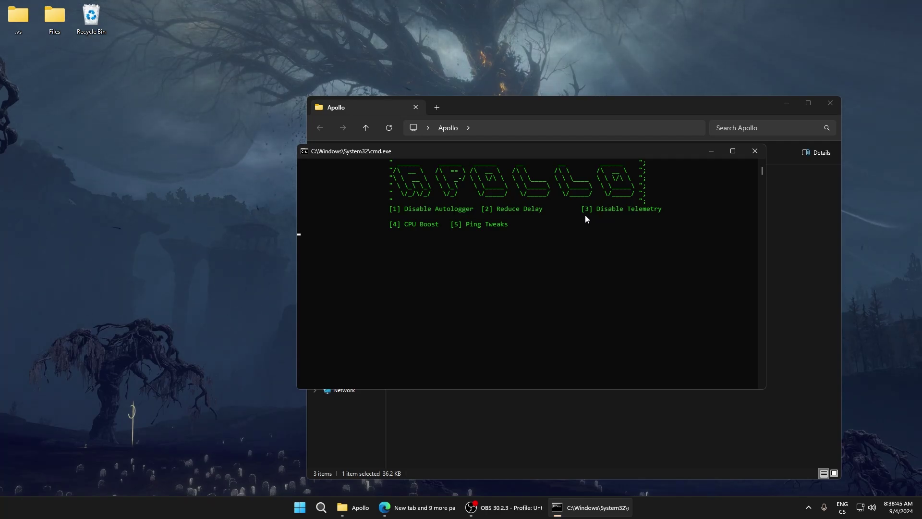
text(3)
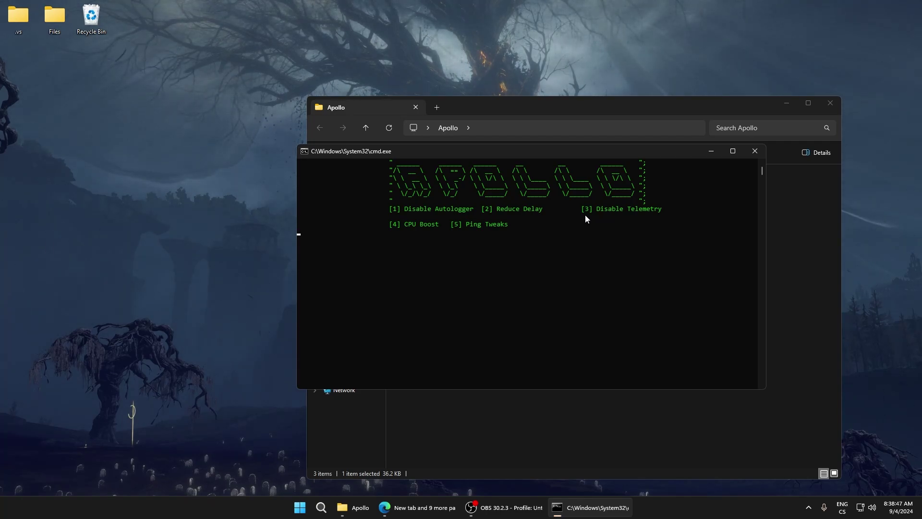
key(Return)
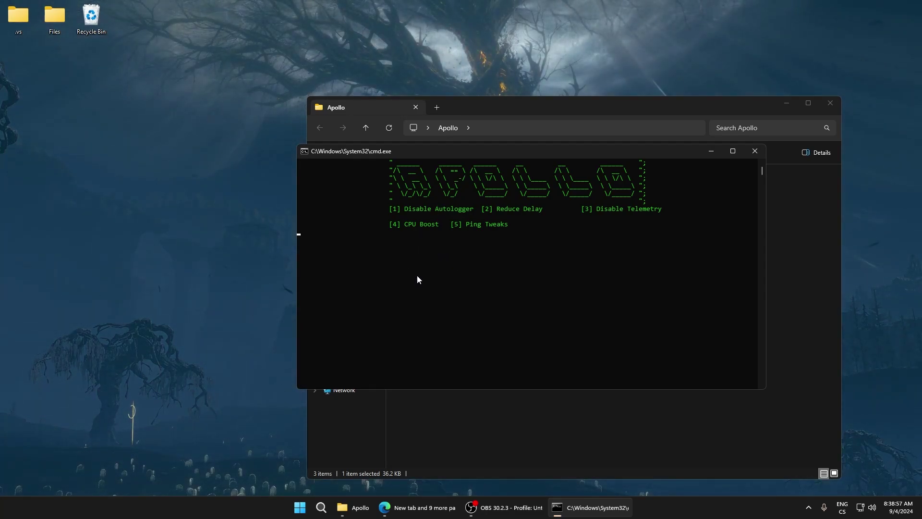
text(4)
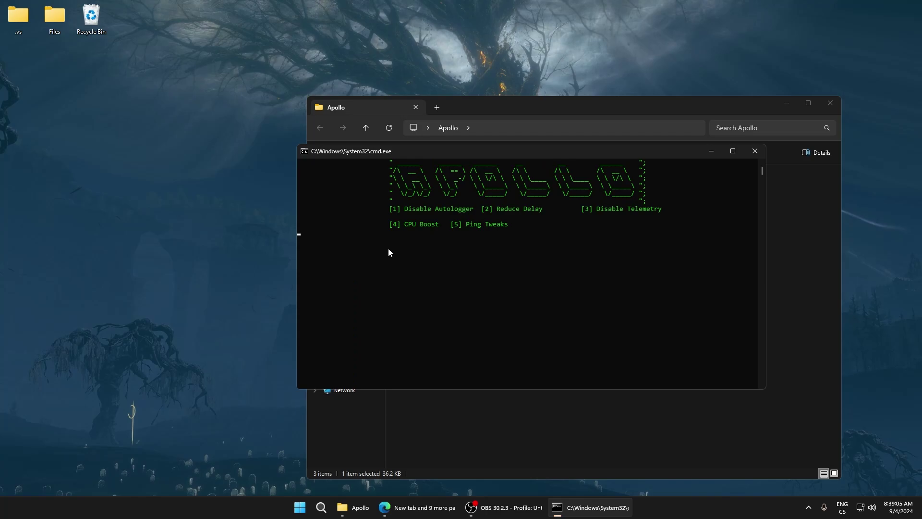
key(BackSpace)
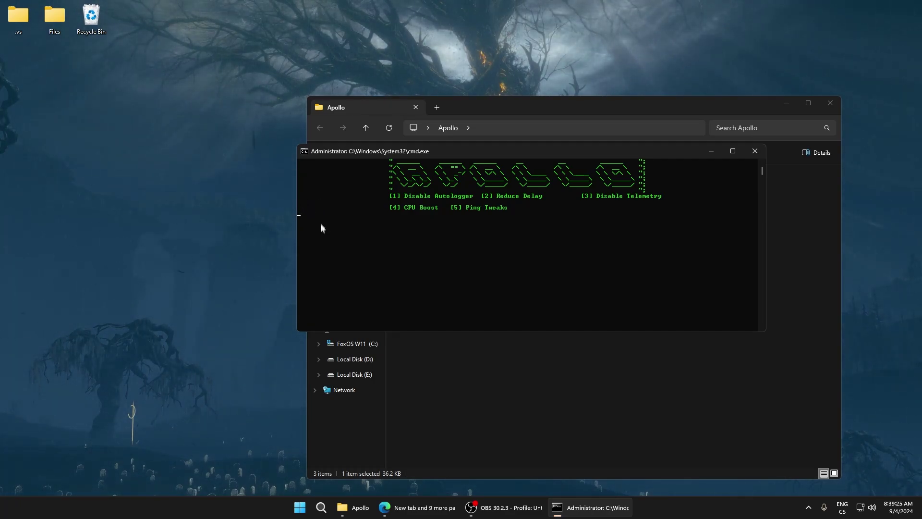
drag(452, 149, 456, 163)
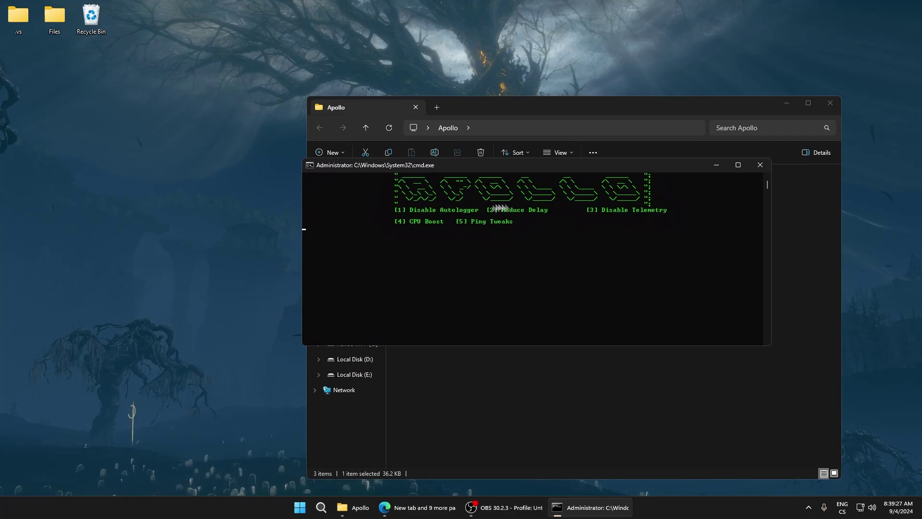
click(760, 164)
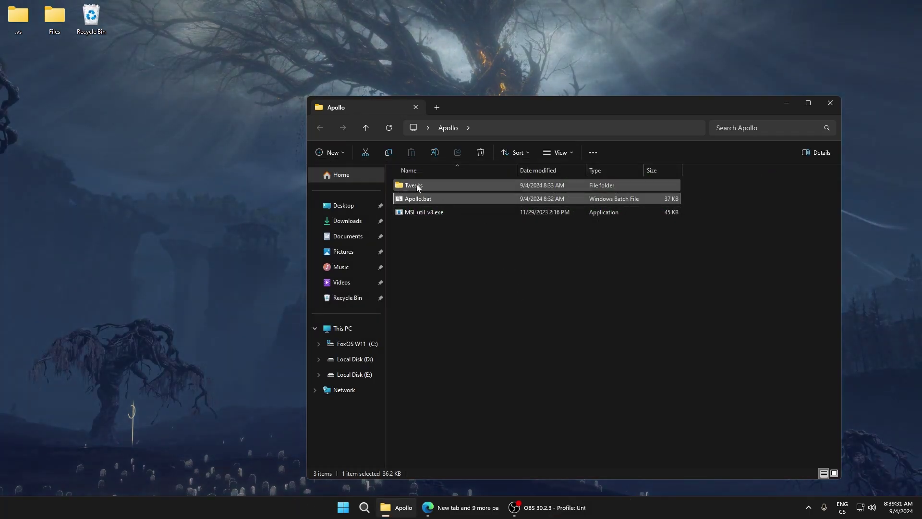
Open the Tweaks folder and merge Fix PING.reg and Improve Smoothness.reg into the registry.
double_click(411, 185)
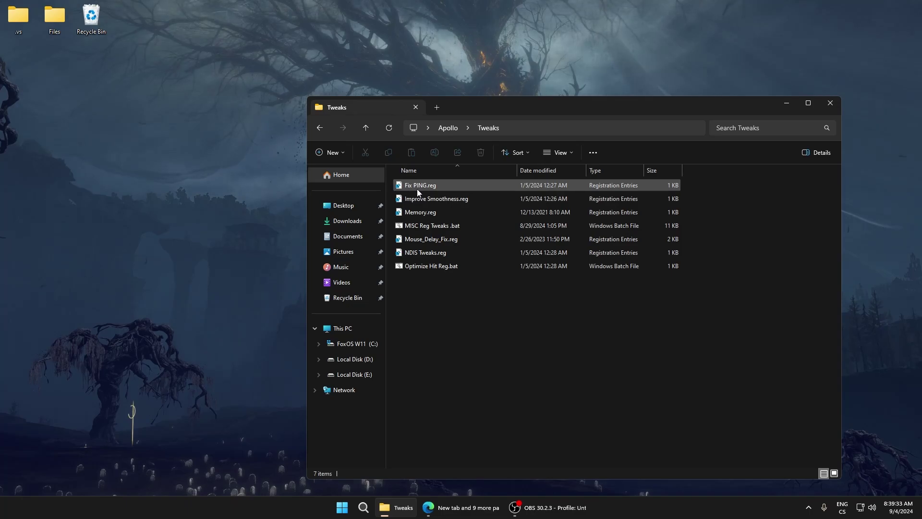
double_click(423, 184)
click(533, 262)
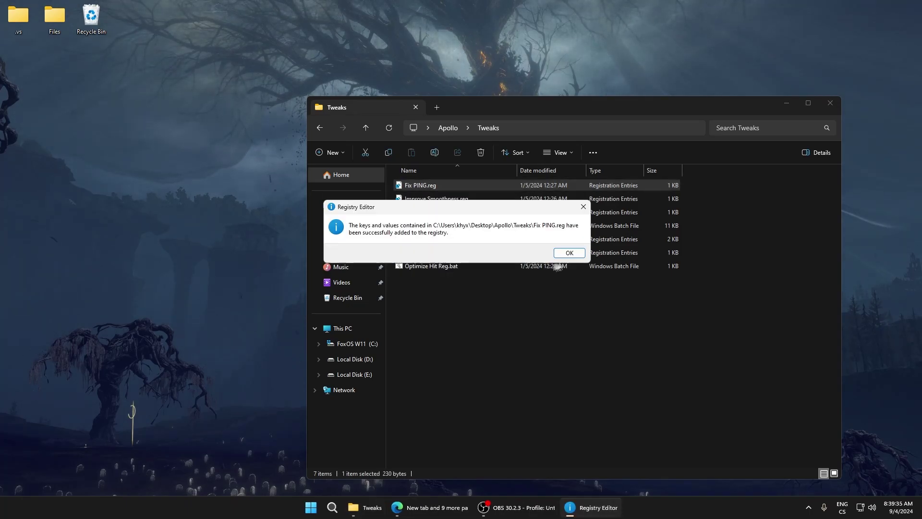
click(567, 251)
double_click(422, 198)
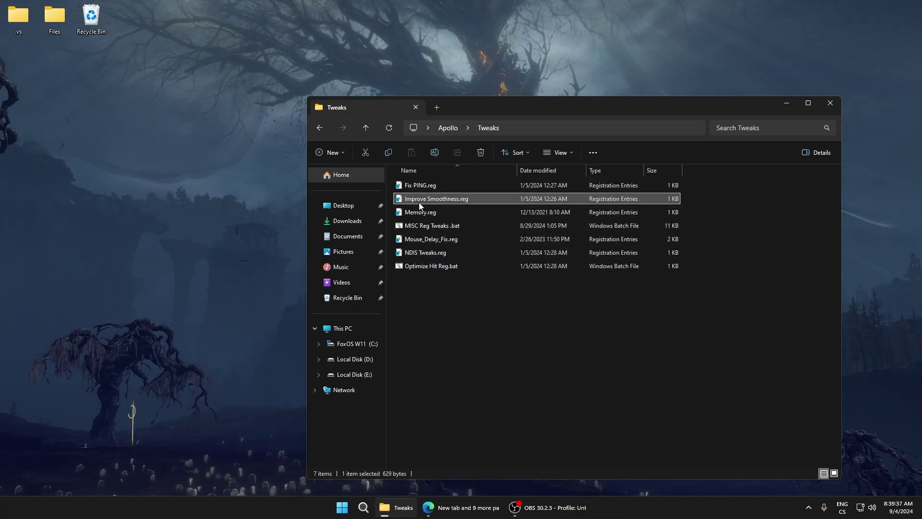
click(532, 262)
click(569, 252)
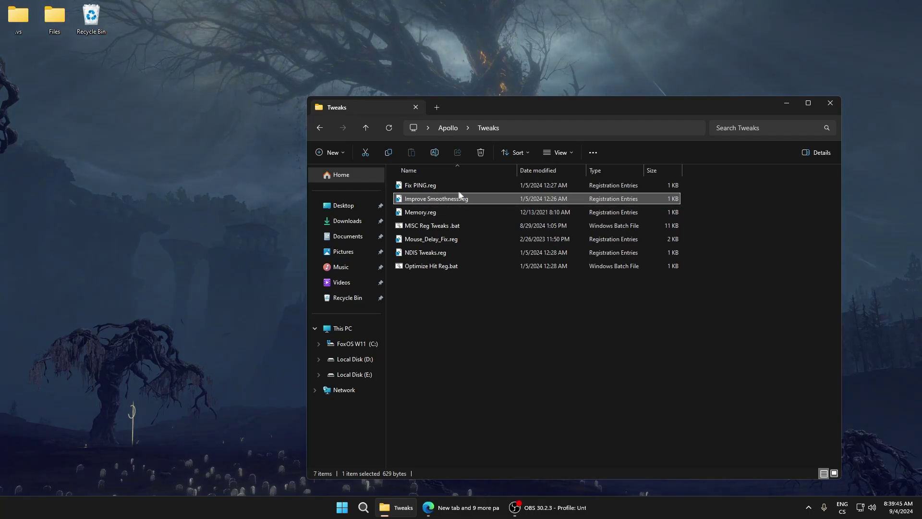
Merge Memory.reg into the registry and select MISC Reg Tweaks .bat.
click(413, 186)
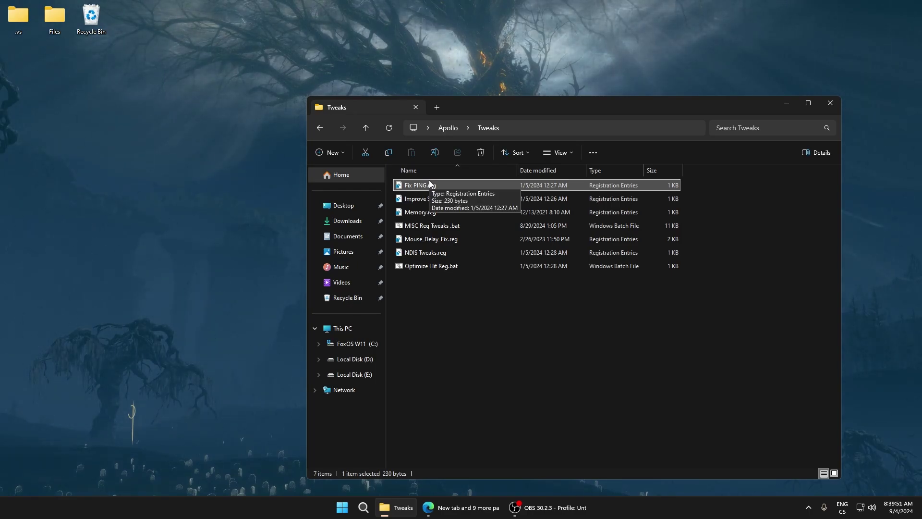
right_click(408, 214)
click(446, 220)
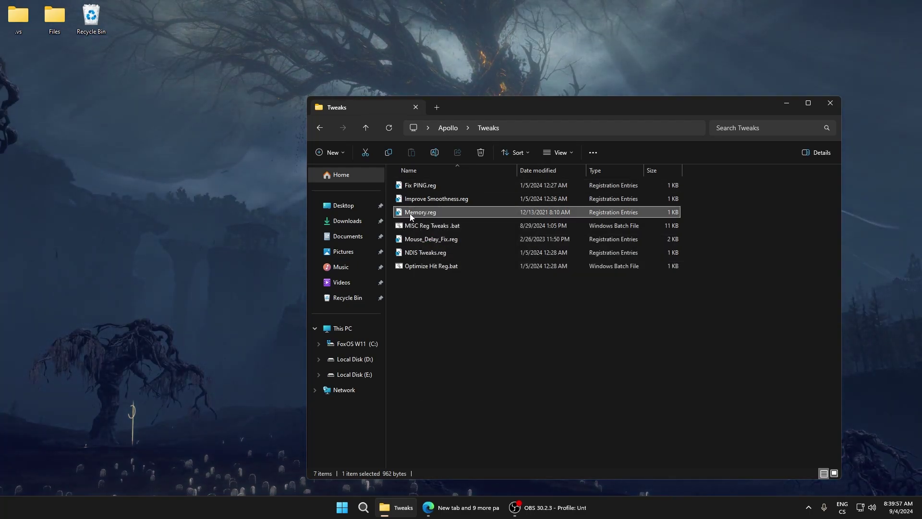
click(534, 263)
click(566, 251)
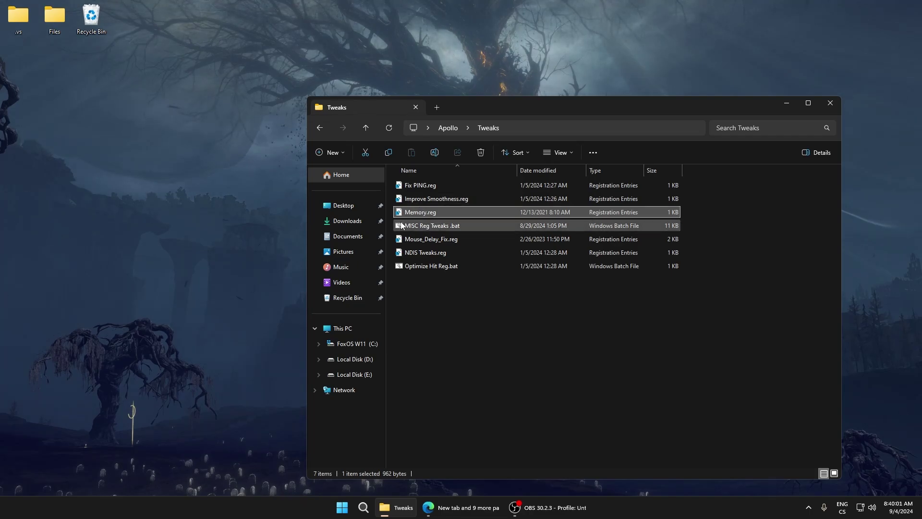
click(433, 227)
Run MISC Reg Tweaks .bat as administrator and close its console when finished.
right_click(434, 227)
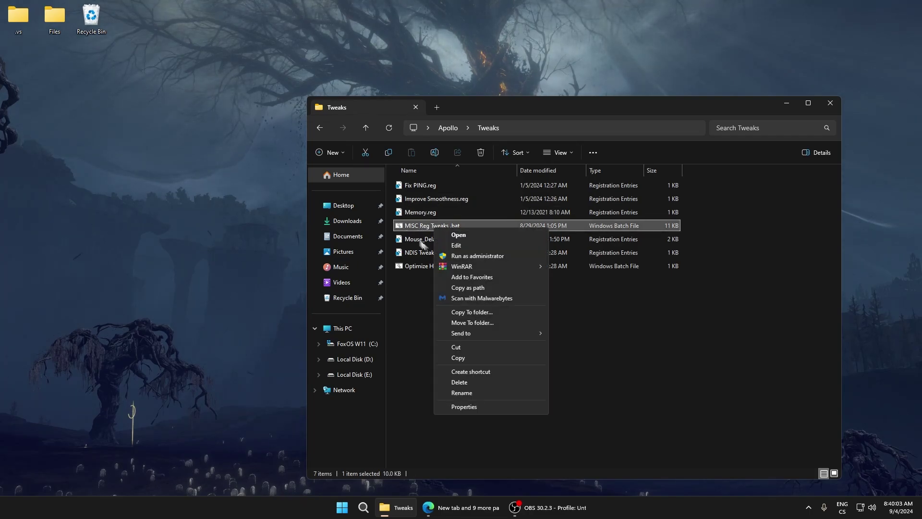
click(460, 256)
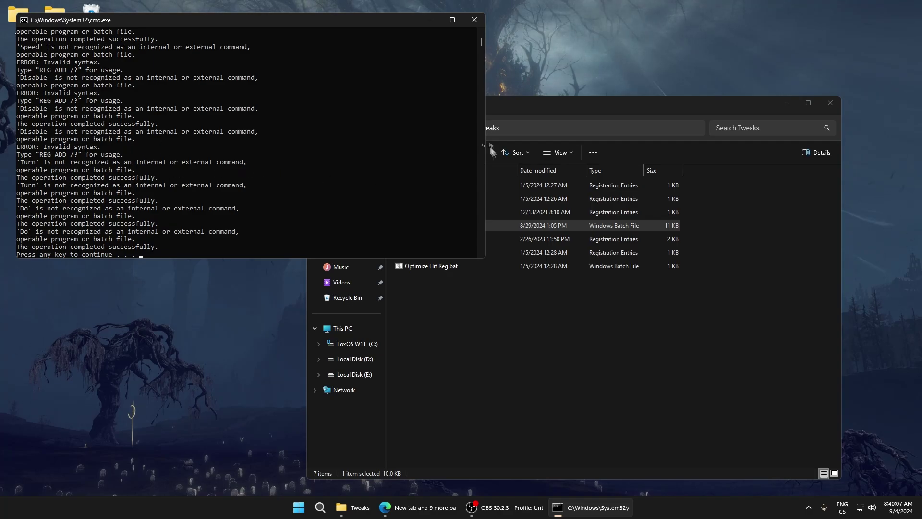
drag(230, 25, 398, 104)
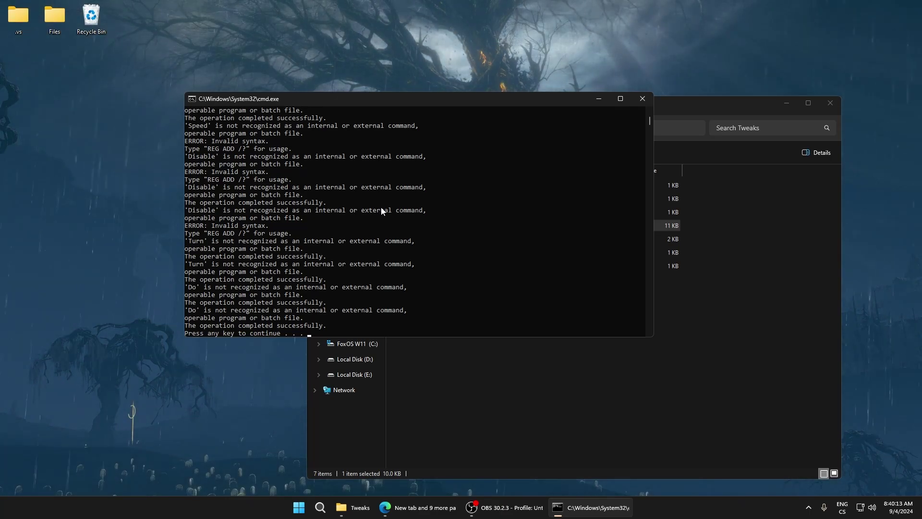
key(Return)
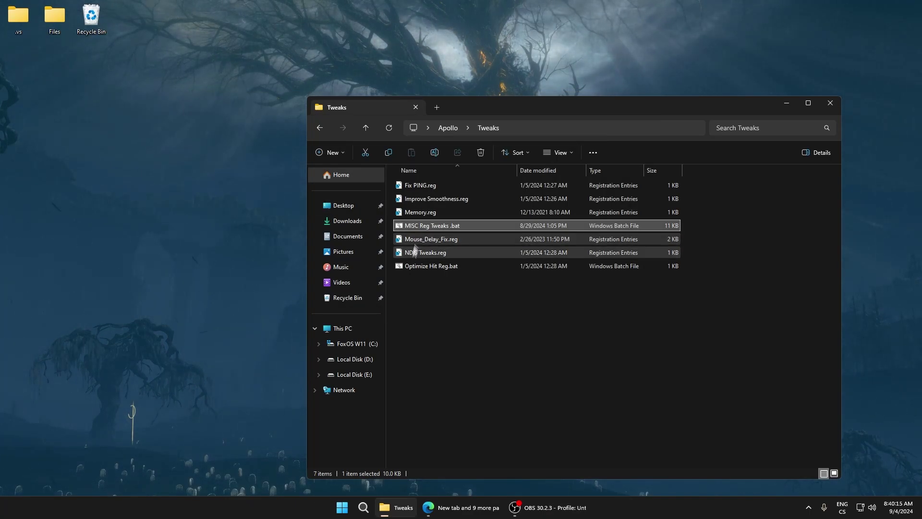
Merge Mouse_Delay_Fix.reg and NDIS Tweaks.reg into the registry.
double_click(428, 240)
key(Return)
key(Return)
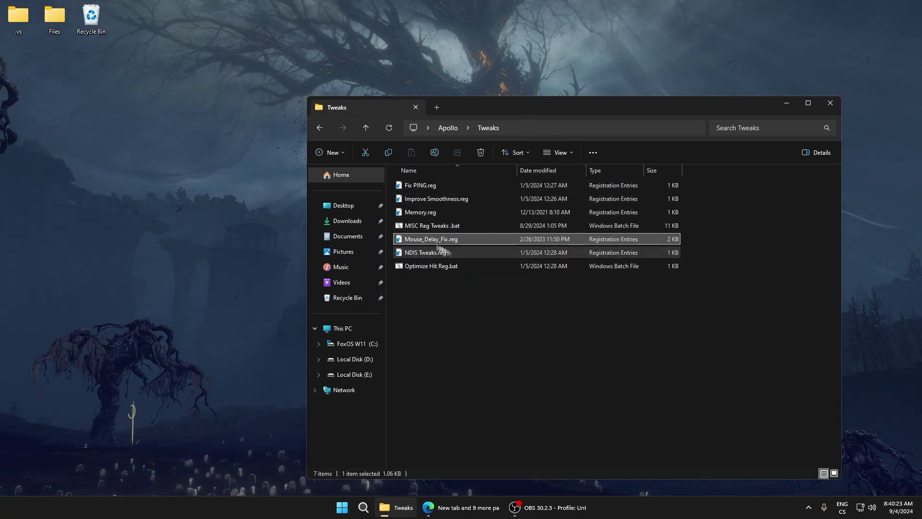
click(475, 336)
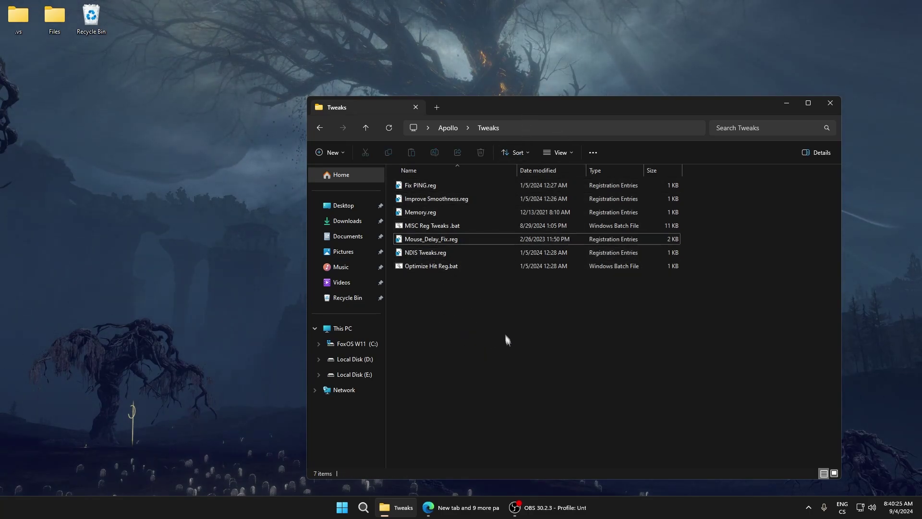
click(422, 239)
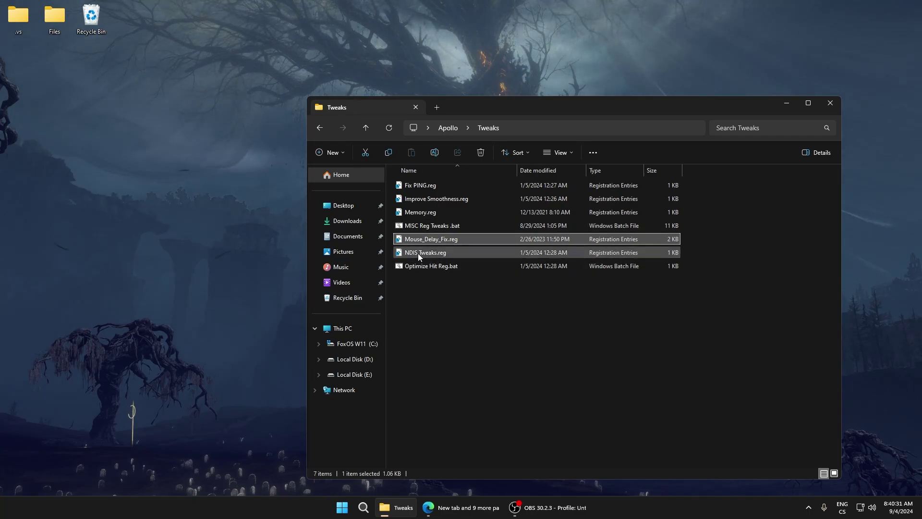
double_click(418, 253)
key(Return)
key(Return)
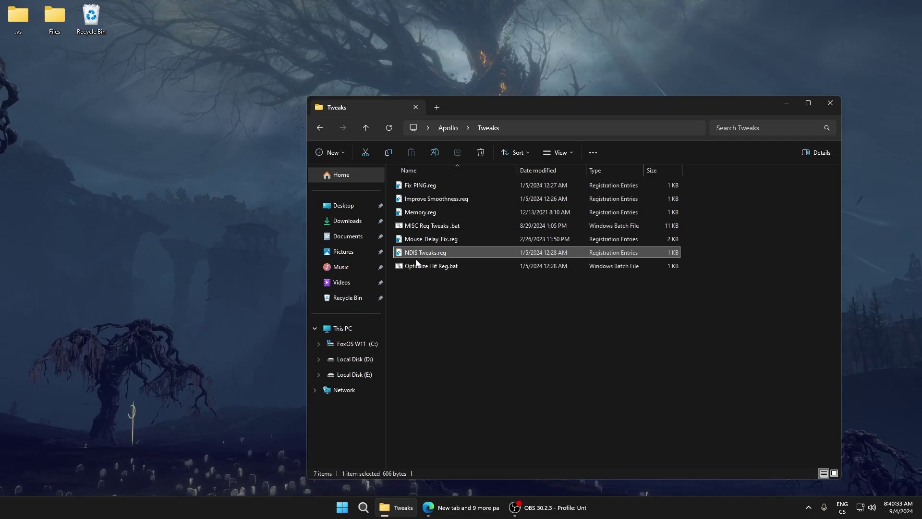
Run the Optimize Hit Reg.bat script.
right_click(428, 267)
click(480, 297)
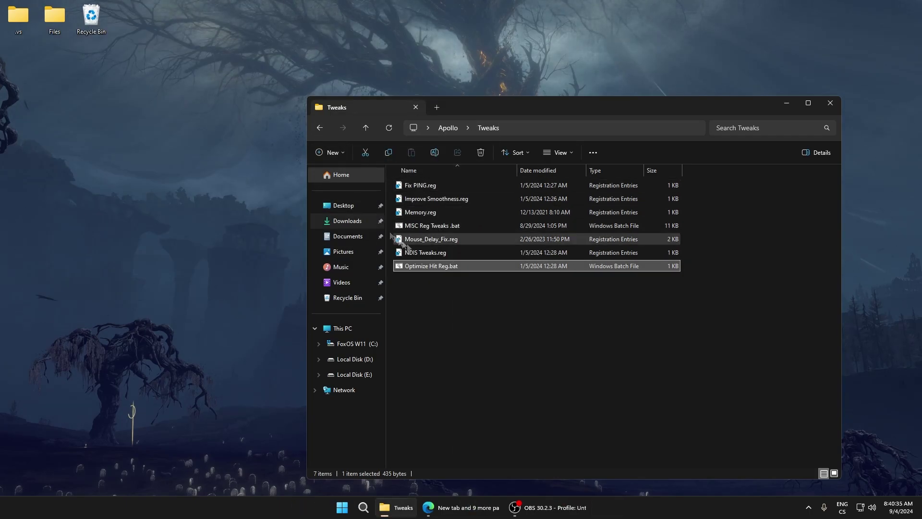
drag(460, 311, 436, 284)
click(439, 267)
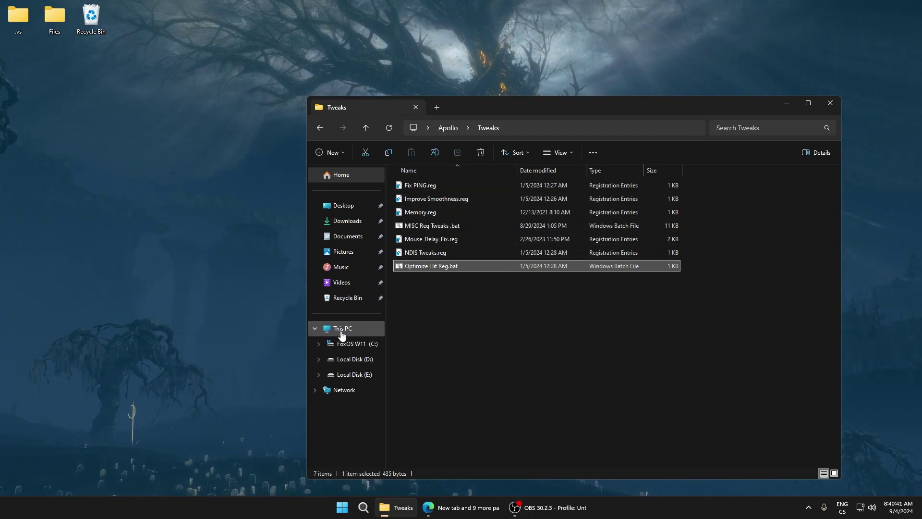
Open FoxOS W11 (C:) Properties and settle on its Hardware page listing the disks.
click(342, 331)
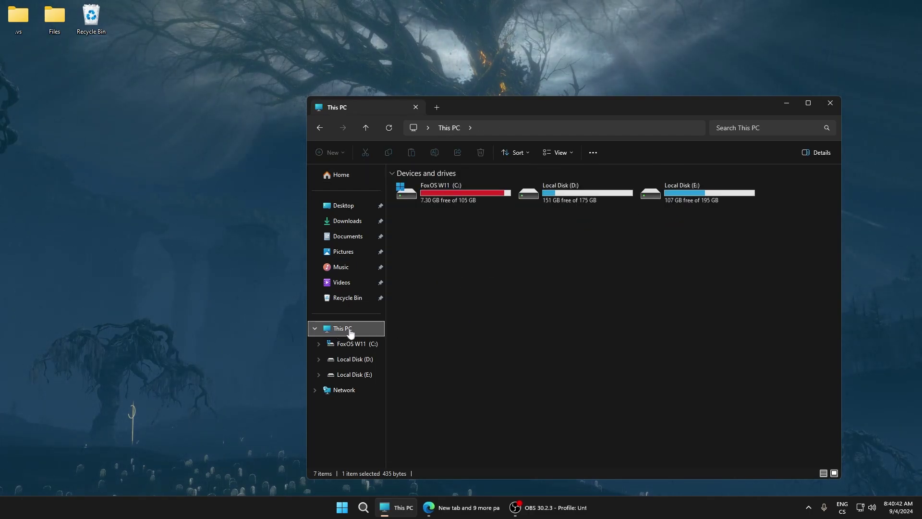
drag(749, 277, 455, 263)
right_click(450, 198)
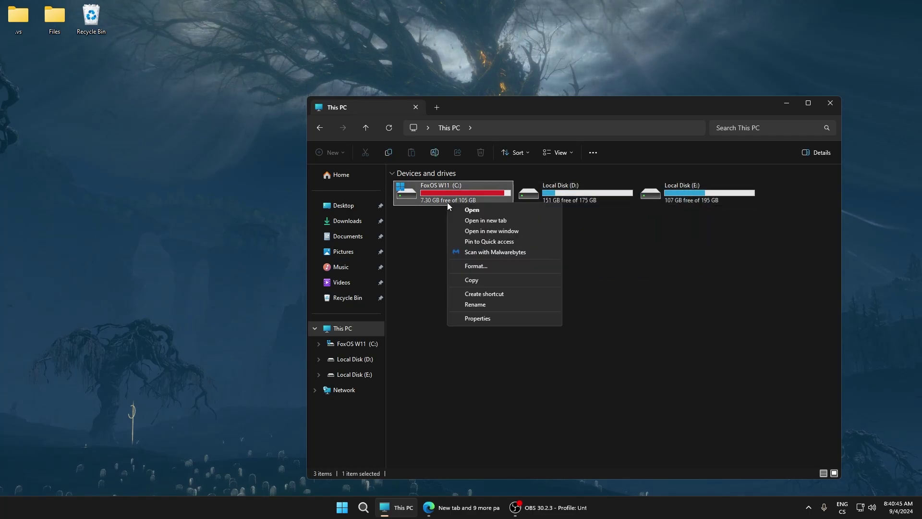
click(478, 317)
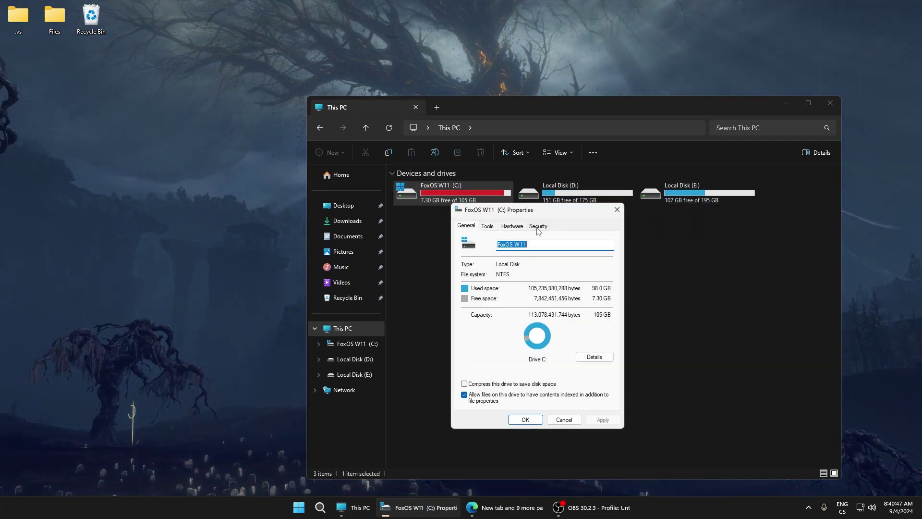
click(593, 358)
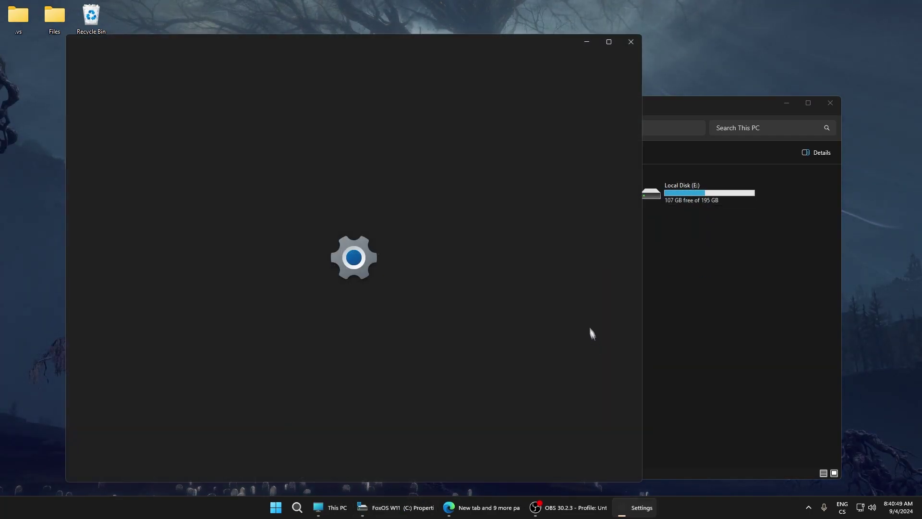
click(395, 507)
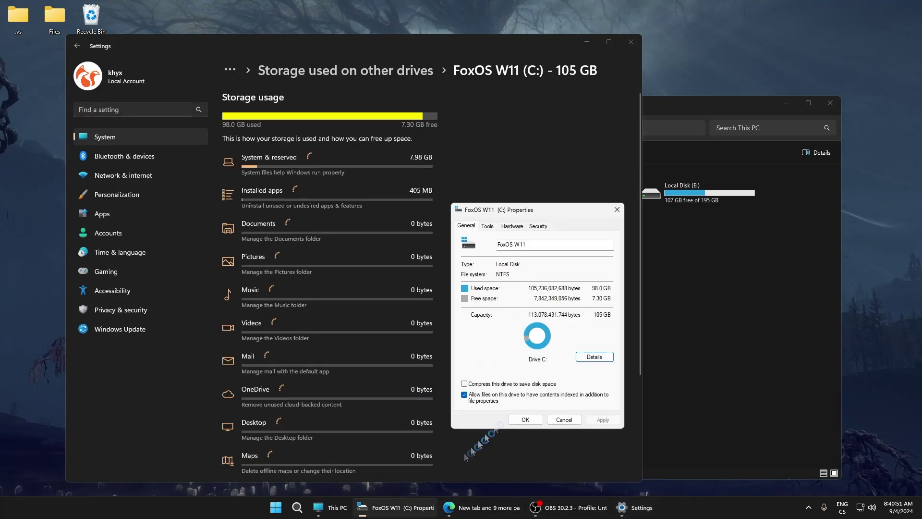
click(487, 226)
click(513, 227)
click(533, 226)
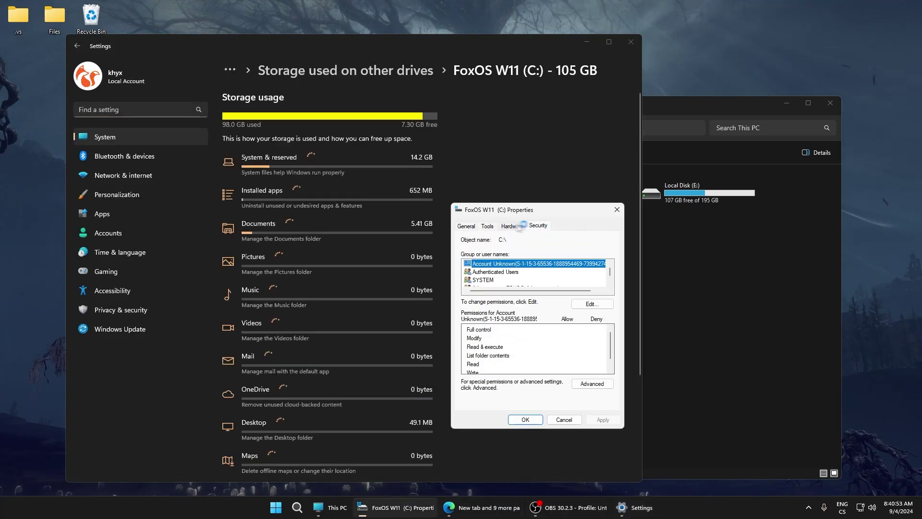
click(516, 226)
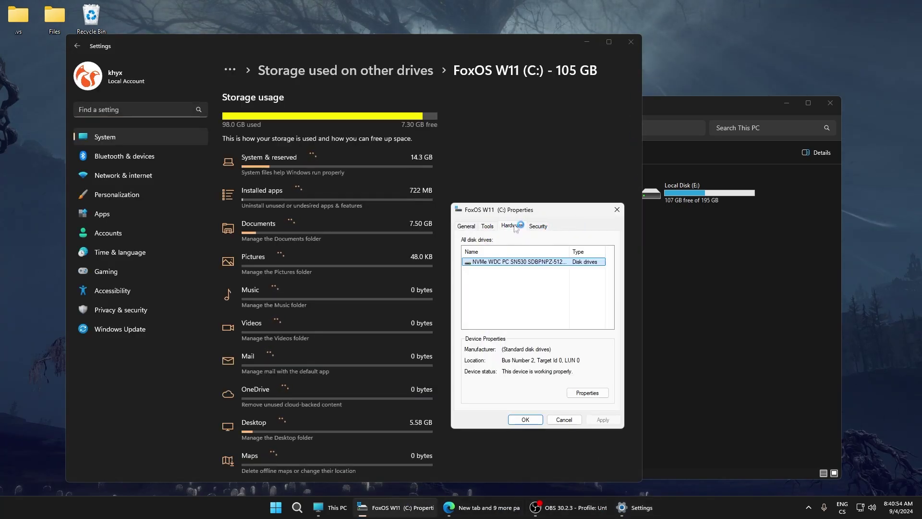
click(632, 43)
On the NVMe disk's Policies, keep write caching enabled, turn off buffer flushing, and confirm with OK.
click(597, 395)
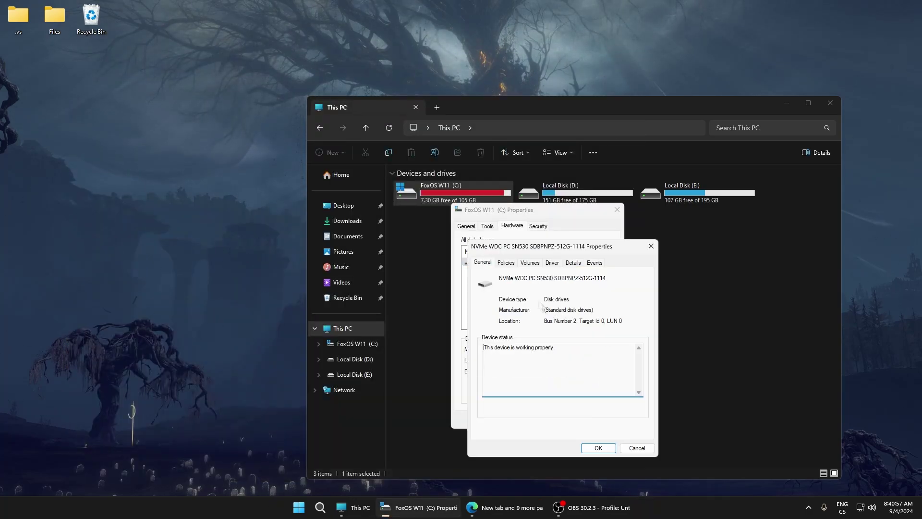
click(506, 263)
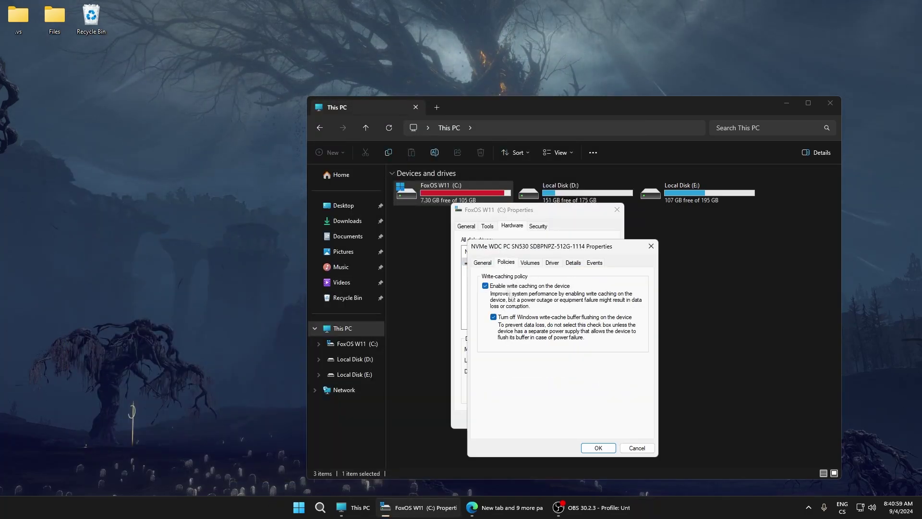
click(486, 287)
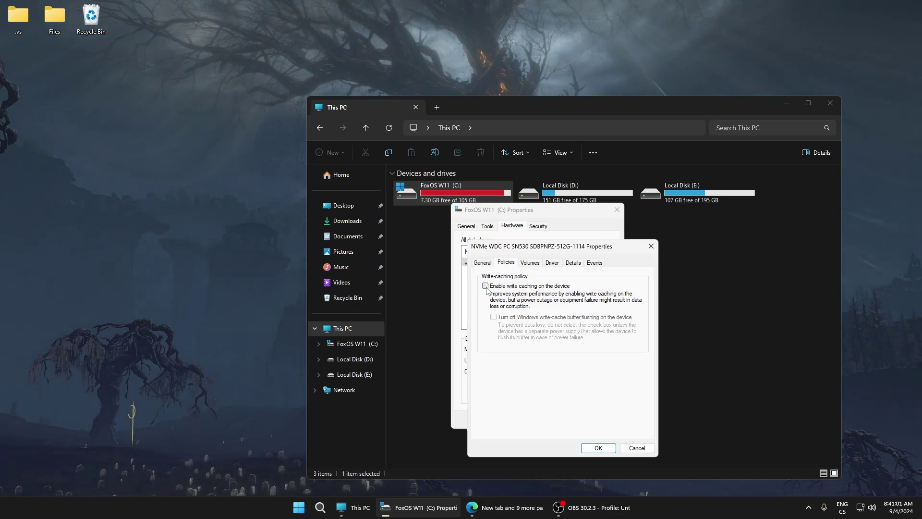
click(485, 287)
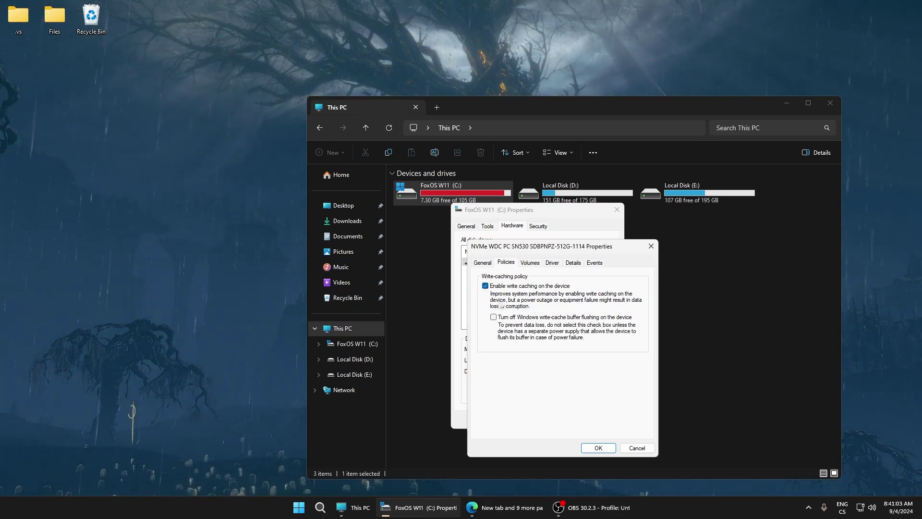
click(494, 317)
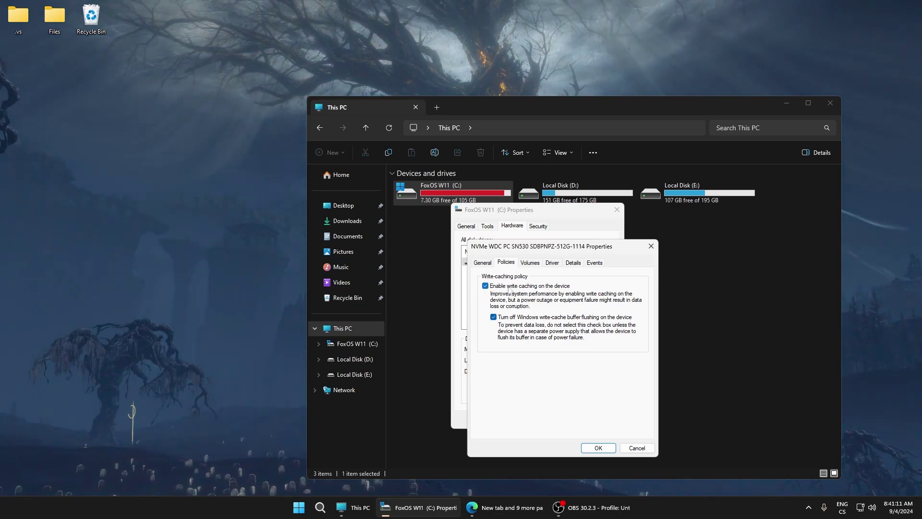
click(537, 264)
click(551, 264)
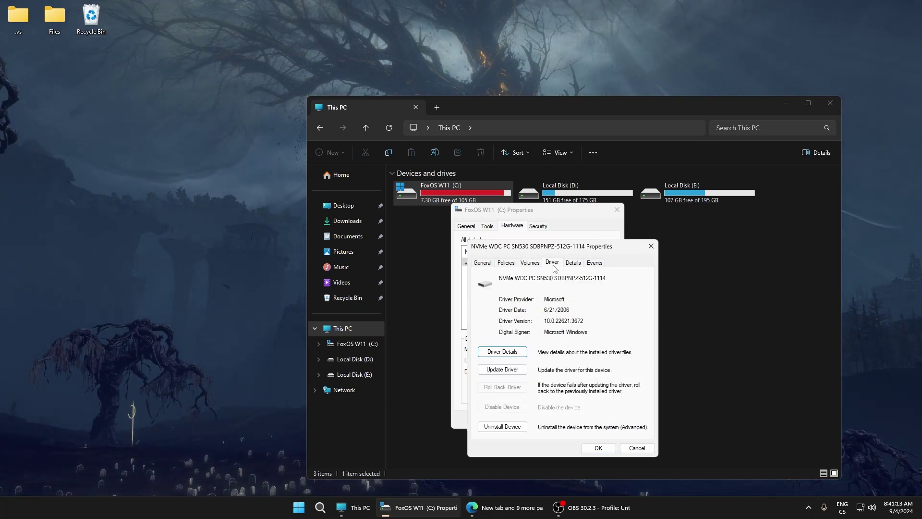
click(505, 263)
click(598, 447)
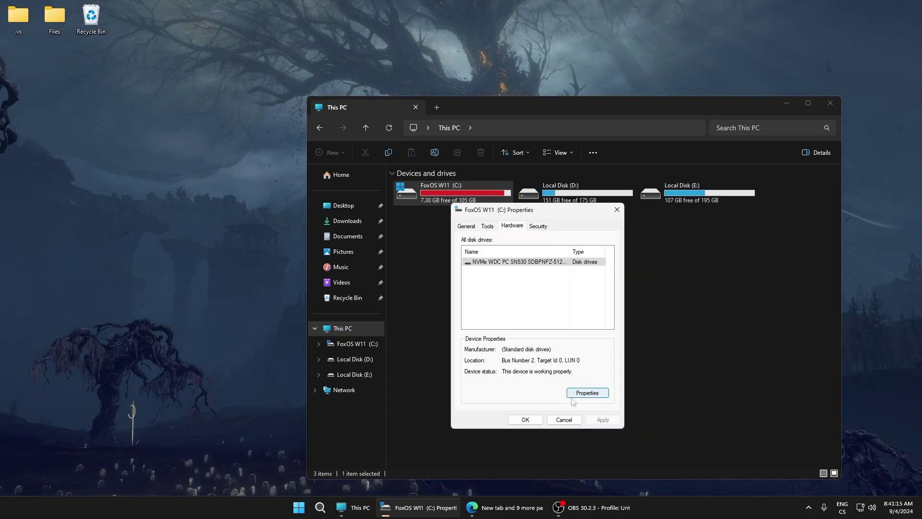
Close the drive properties and open the system About page in Settings.
click(530, 420)
right_click(496, 290)
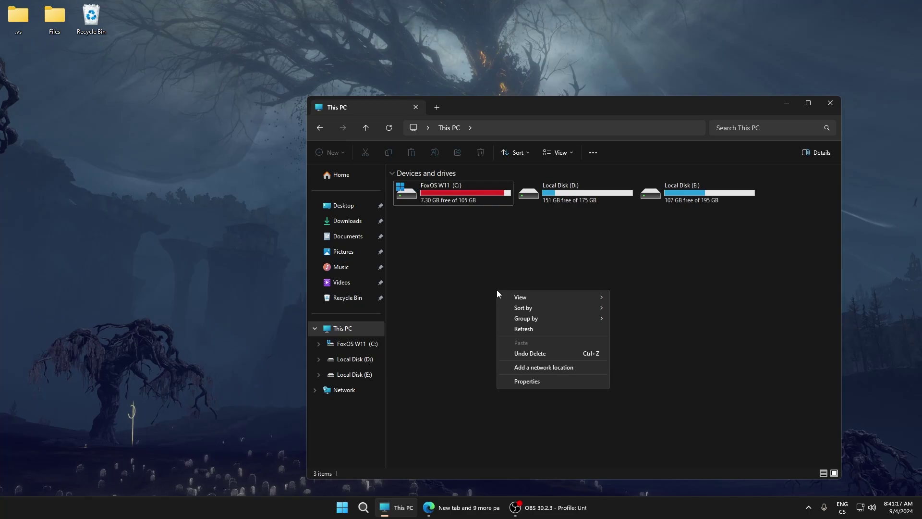
click(529, 383)
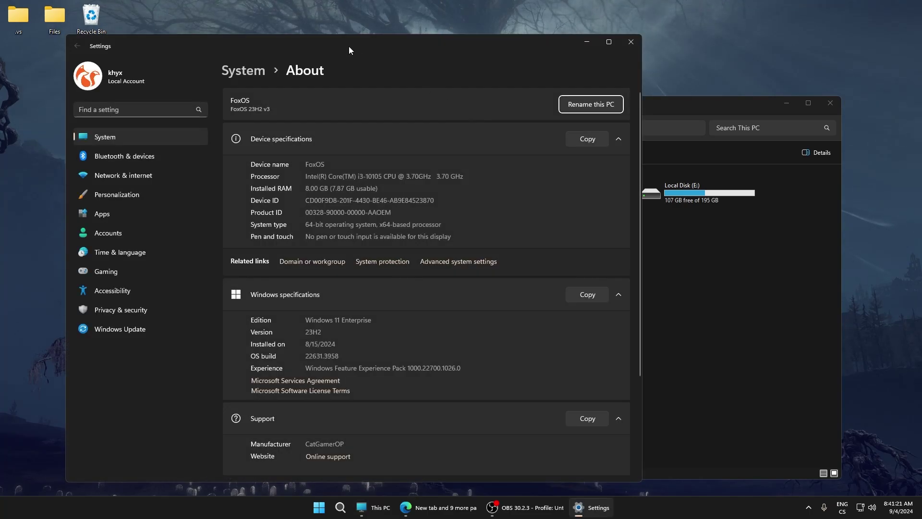
drag(349, 46, 465, 44)
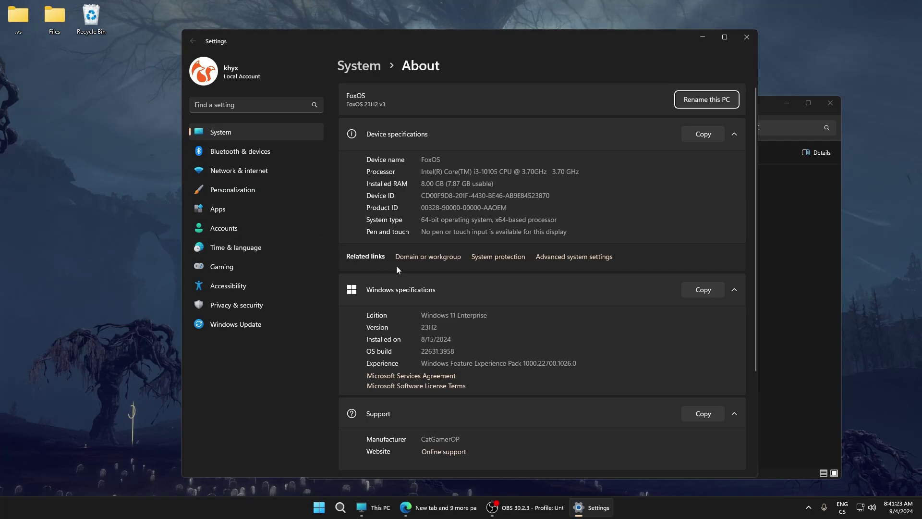
scroll(375, 249, down, 3)
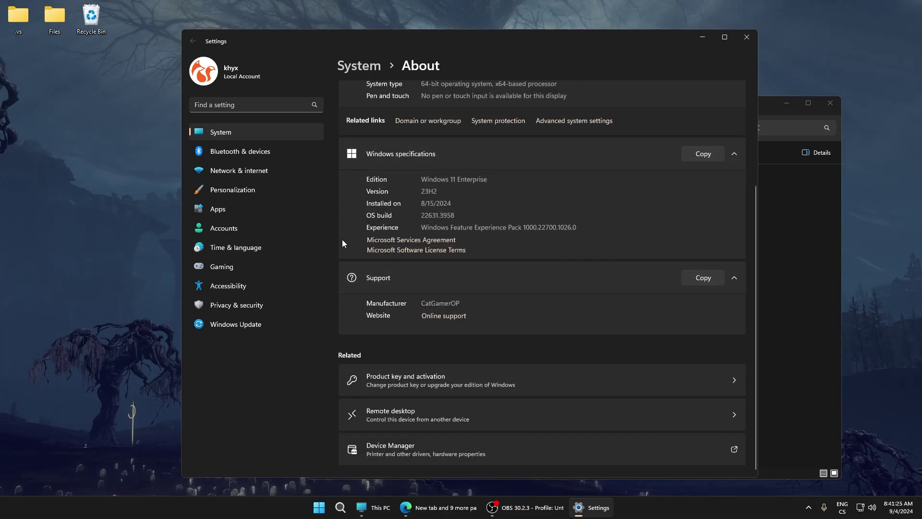
scroll(344, 245, up, 3)
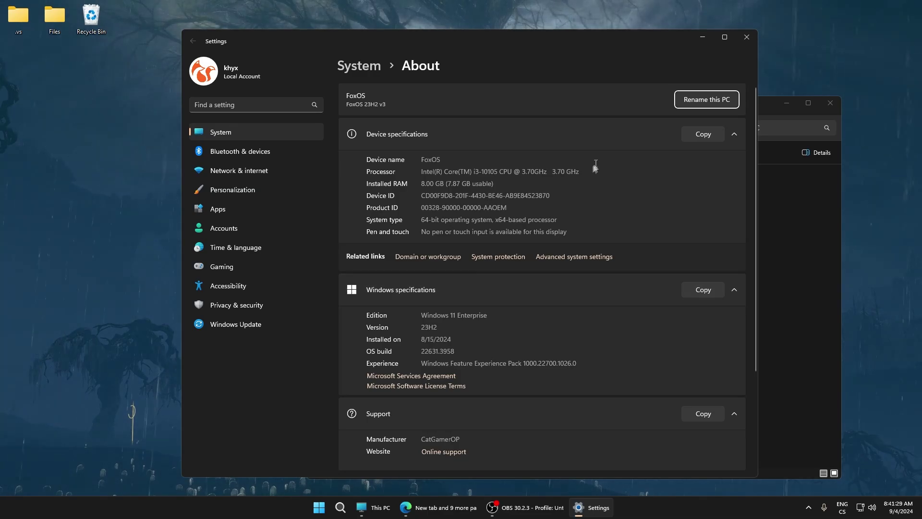
In Performance Options' Advanced page, set processor scheduling to favour Programs.
click(557, 262)
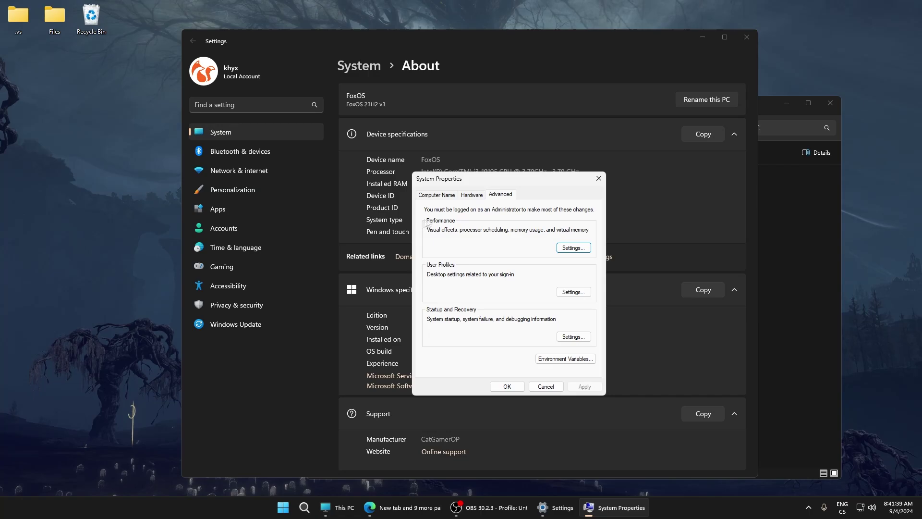
click(569, 248)
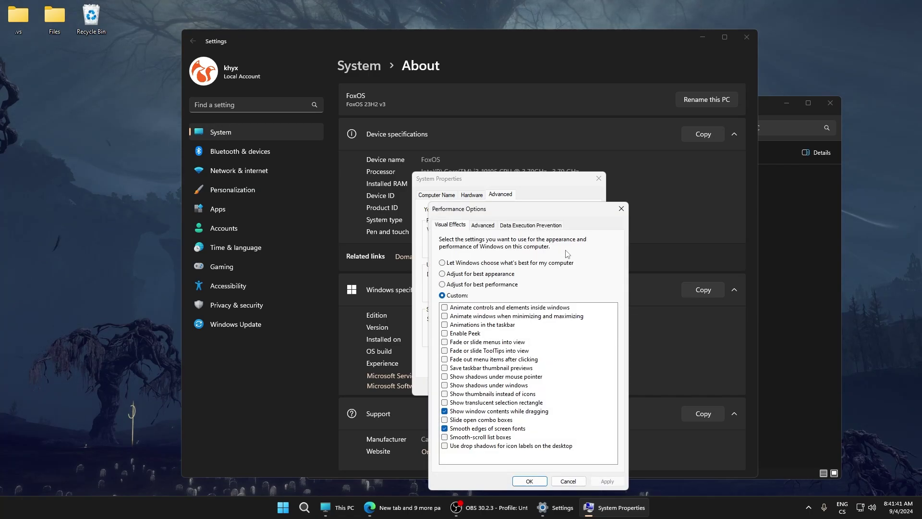
drag(500, 215, 472, 182)
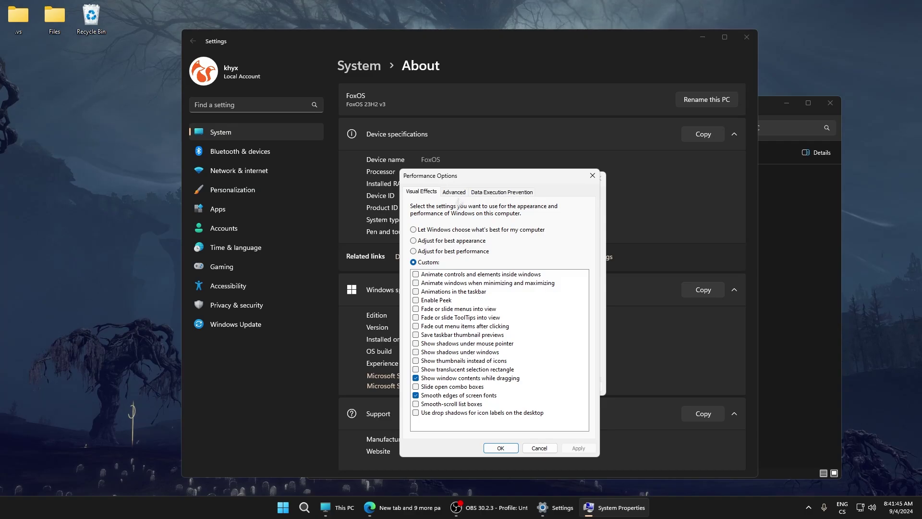
mouse_move(480, 182)
mouse_down()
mouse_move(529, 202)
mouse_move(530, 153)
mouse_move(489, 176)
mouse_up()
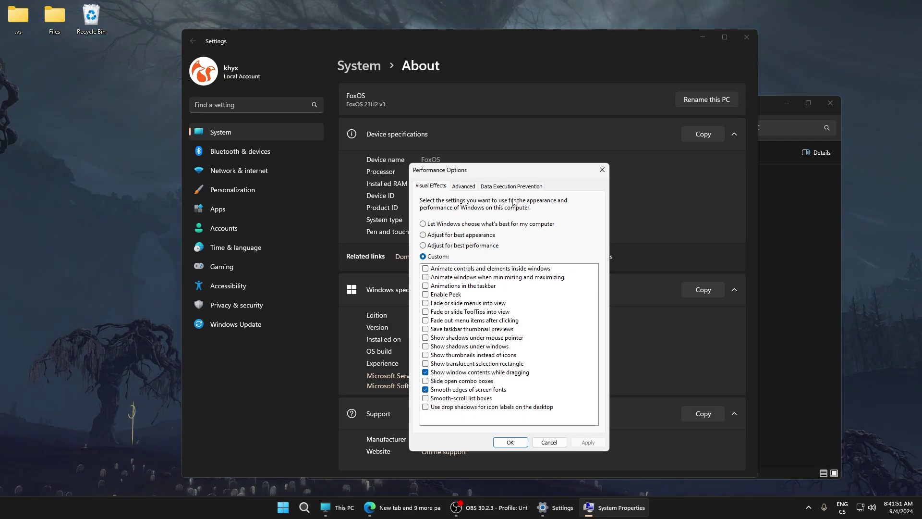
click(453, 186)
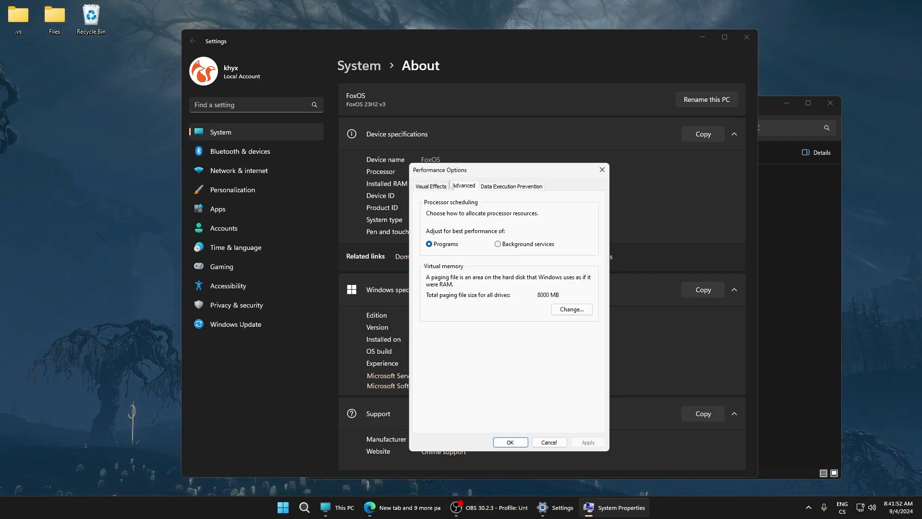
click(428, 245)
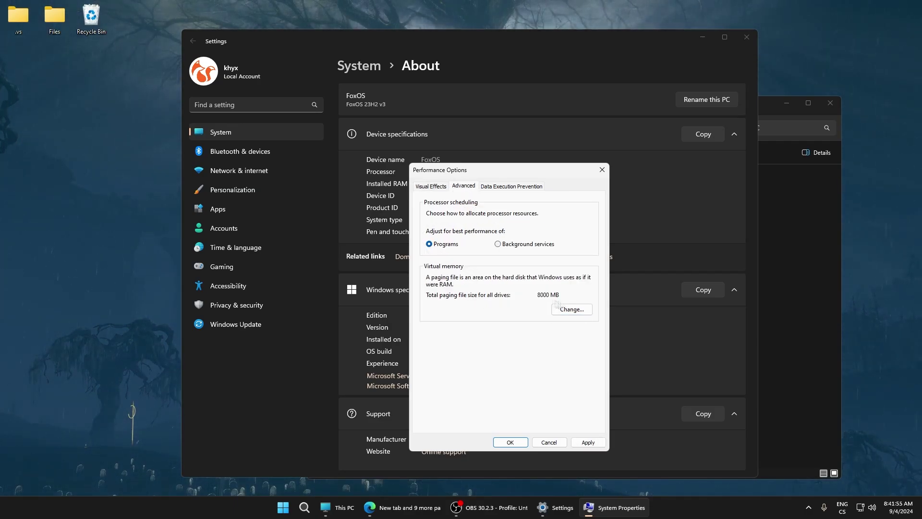
Set custom initial and maximum paging file sizes so all drives total 8000 MB.
click(571, 310)
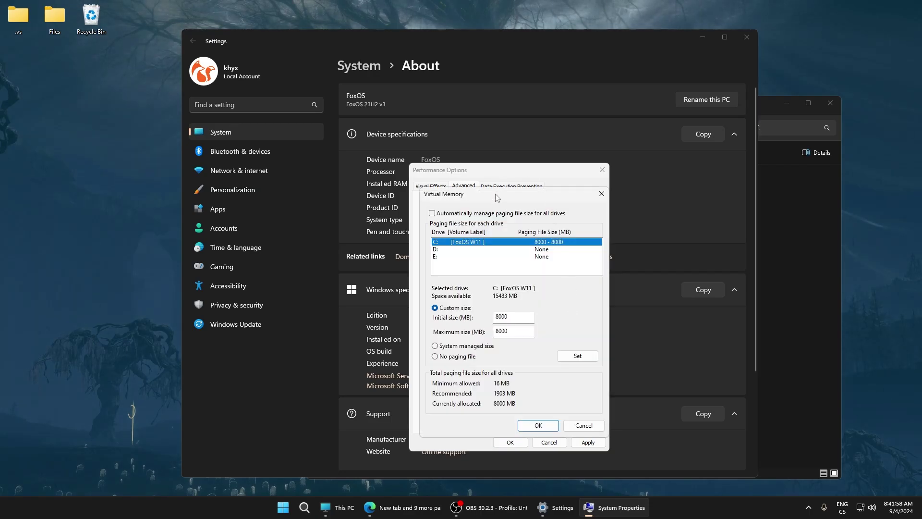
click(511, 292)
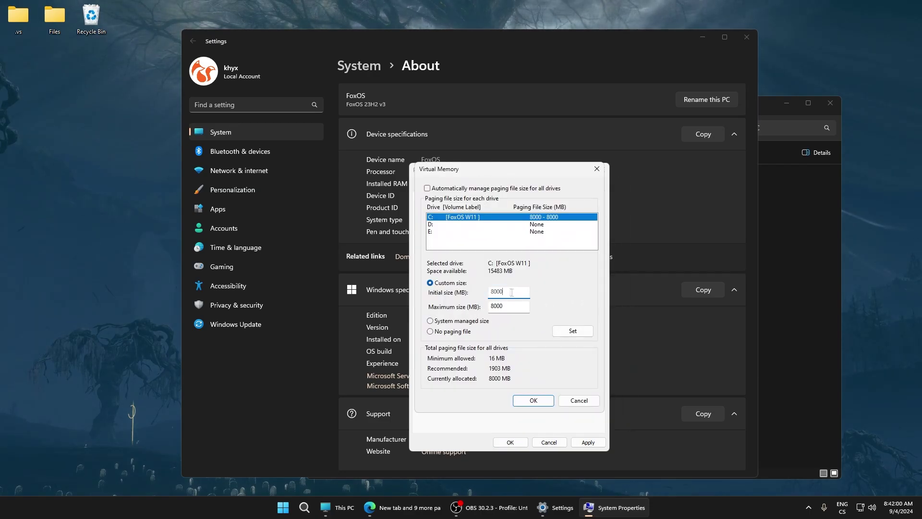
key(Tab)
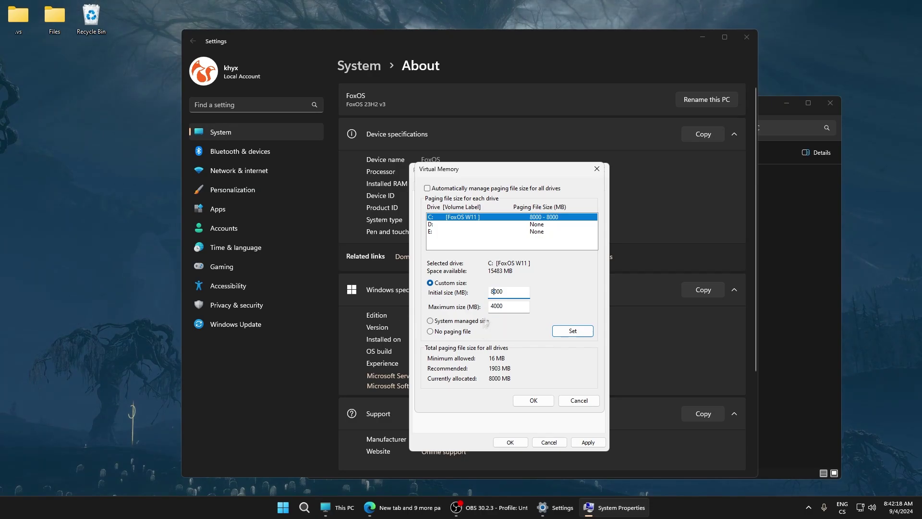
click(493, 306)
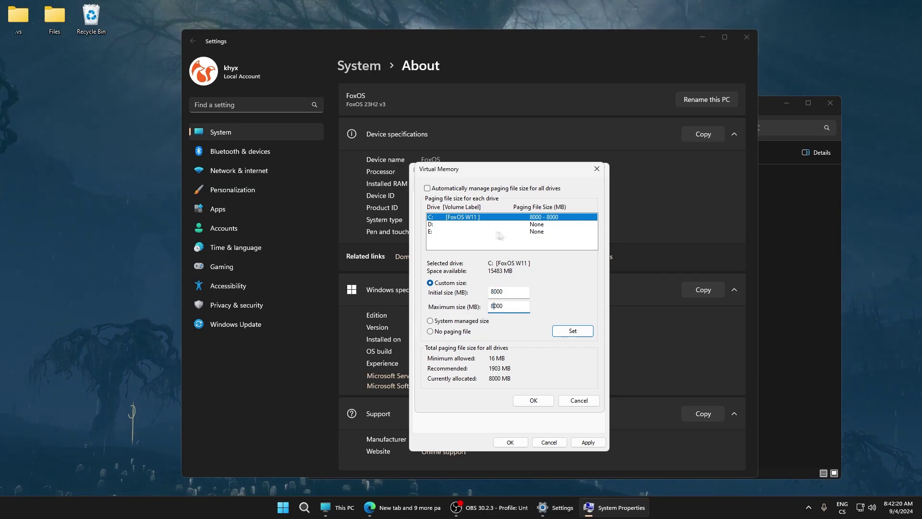
click(544, 224)
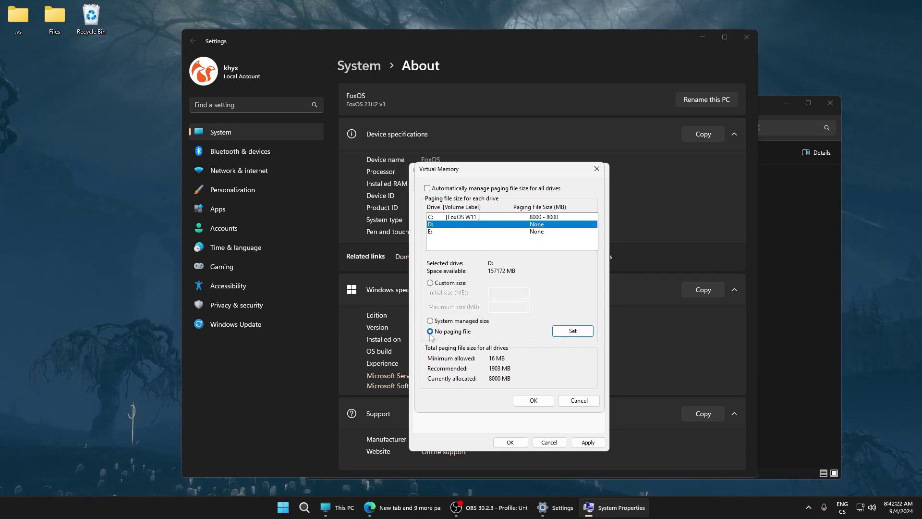
click(545, 233)
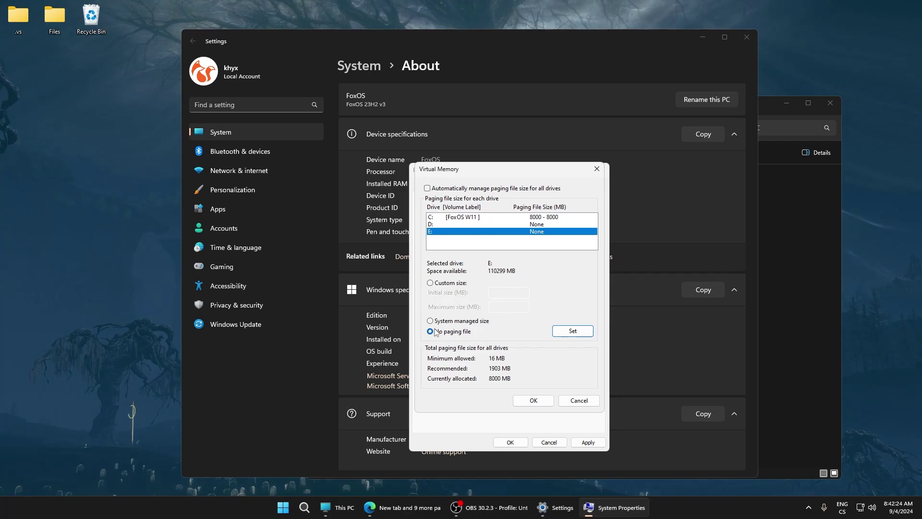
click(533, 400)
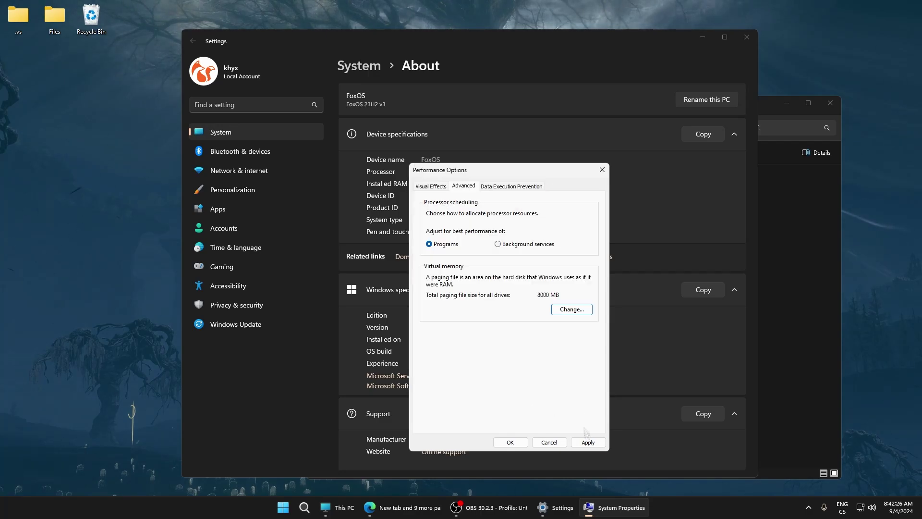
Apply the performance option changes and close Performance Options, System Properties and Settings.
click(587, 442)
click(517, 441)
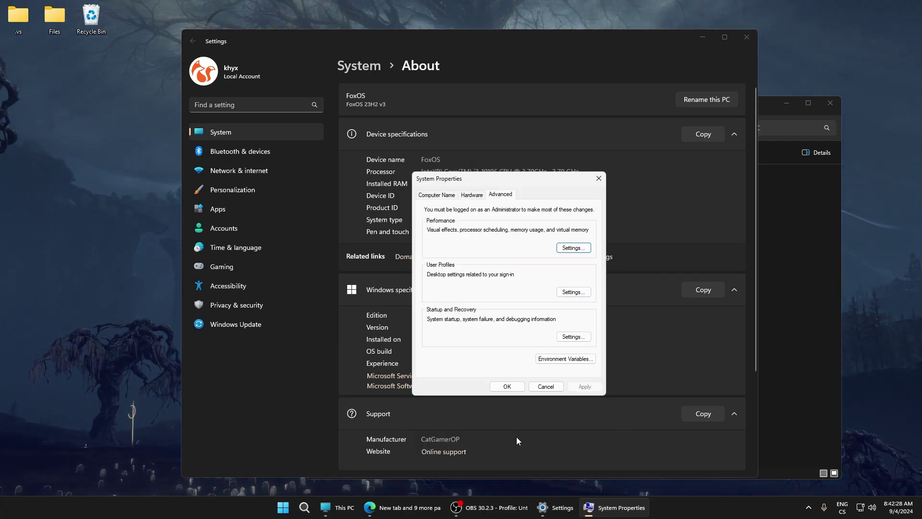
click(507, 386)
click(746, 37)
Check that the display refresh rate is 239.96 Hz in advanced display settings, leaving it unchanged.
right_click(514, 195)
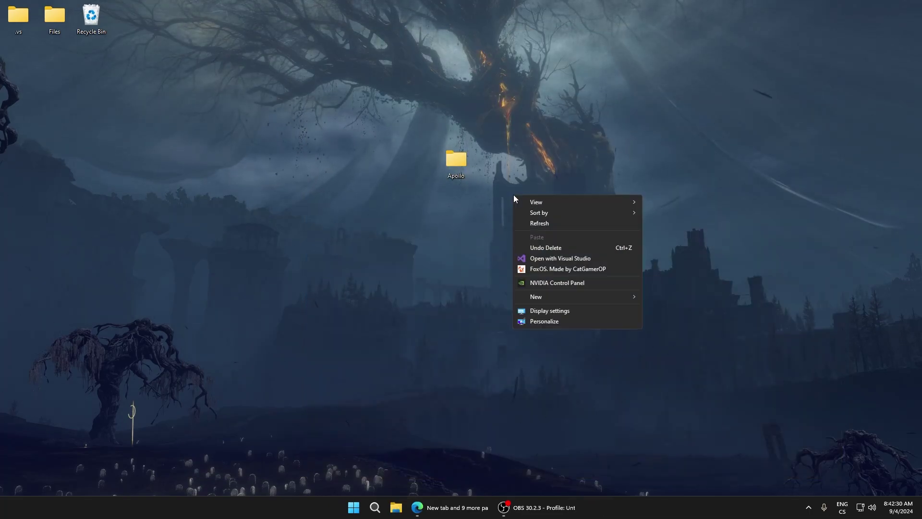
click(563, 315)
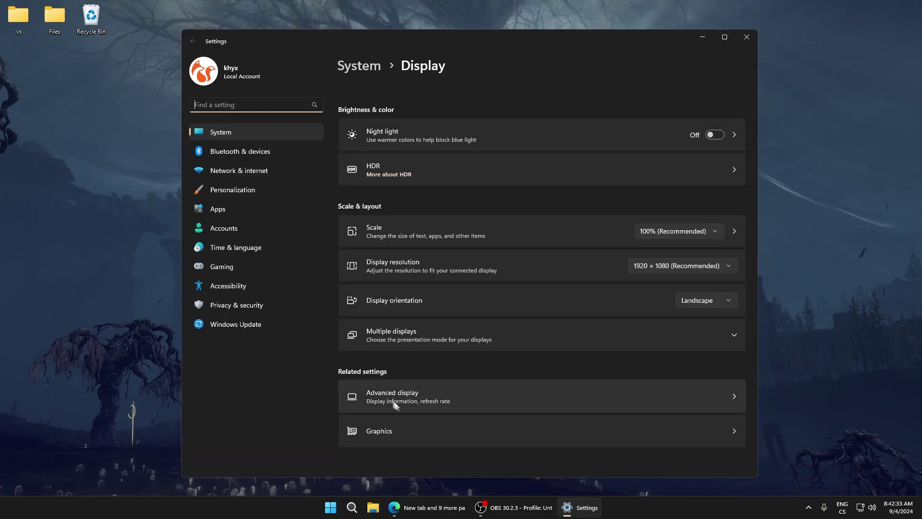
click(420, 402)
click(694, 281)
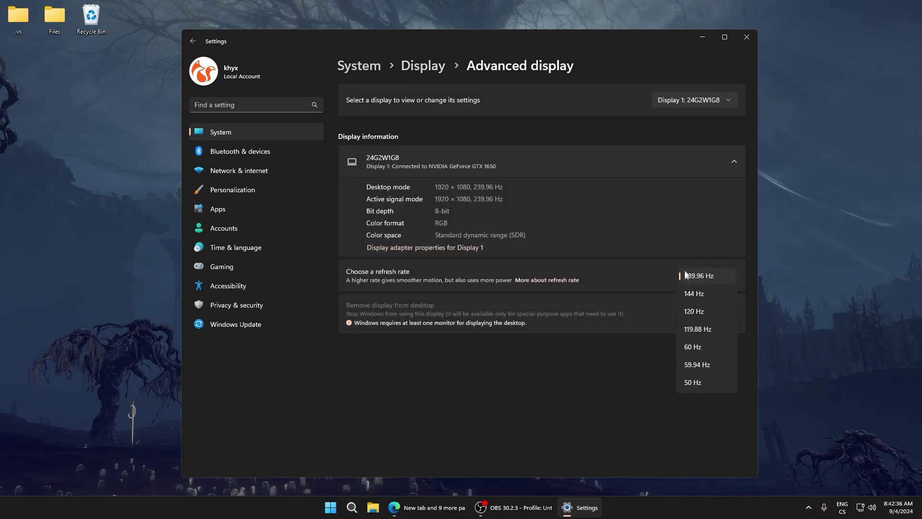
click(191, 42)
click(192, 43)
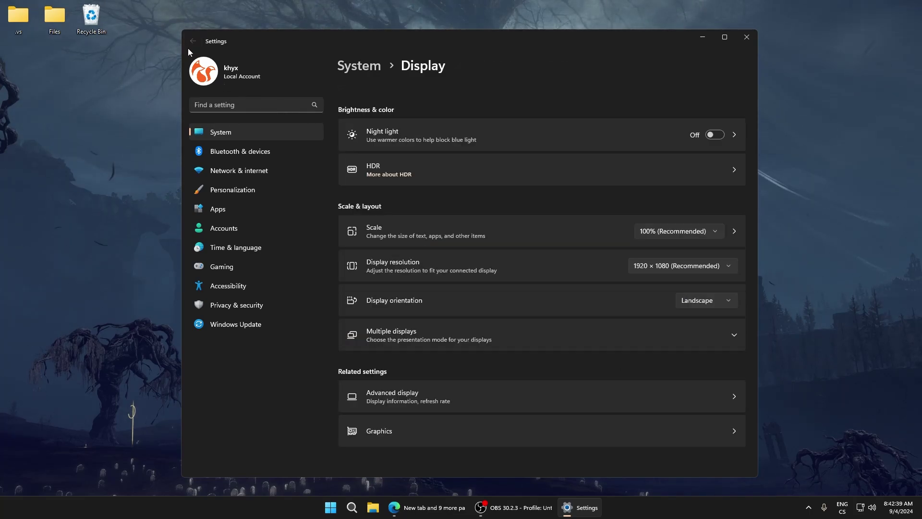
Confirm hardware-accelerated GPU scheduling is on in default graphics settings, then close Settings.
click(400, 445)
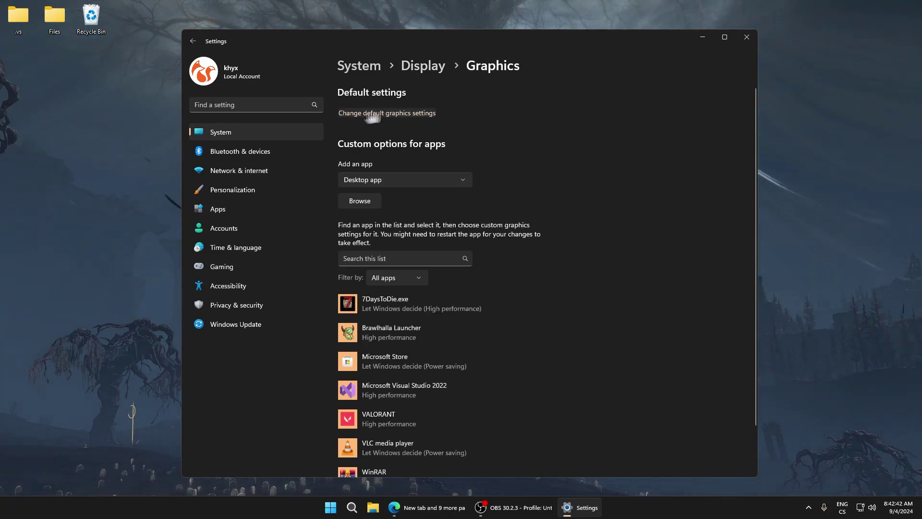
click(379, 114)
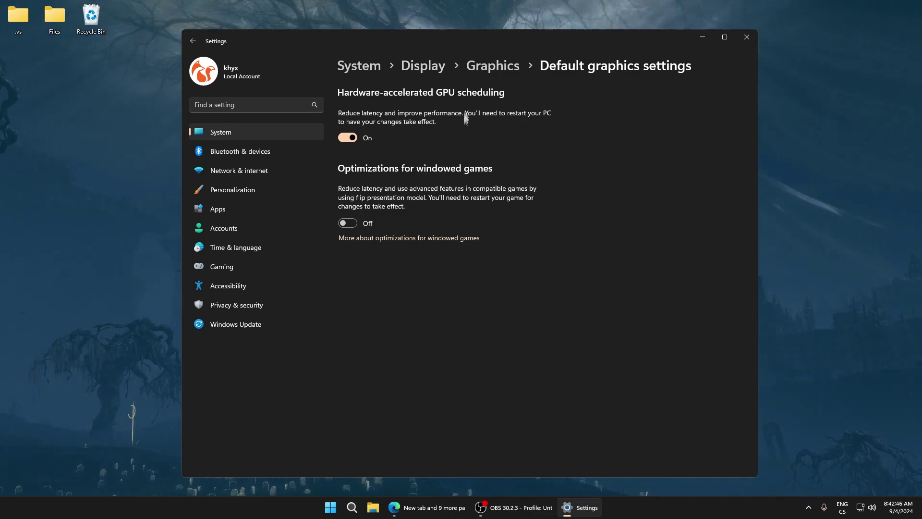
click(748, 42)
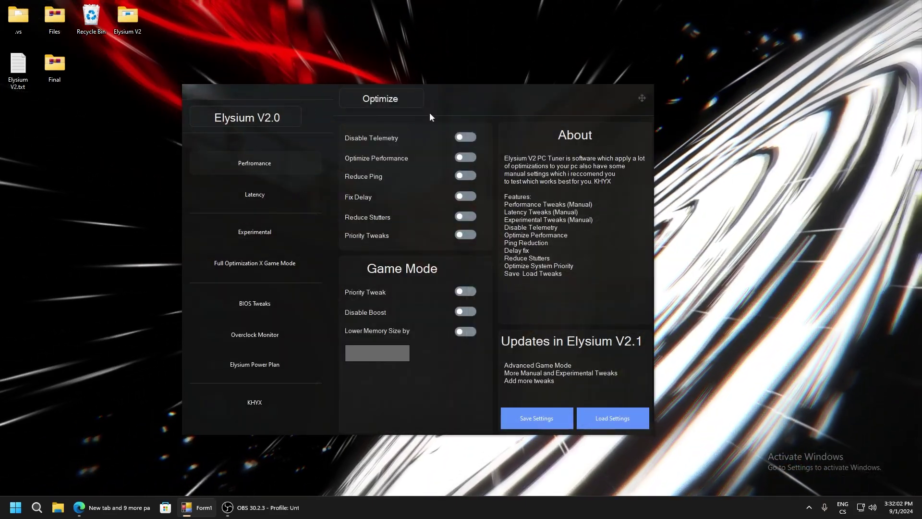
Load saved settings on the Performance, Latency and Experimental pages, dismissing each confirmation.
click(254, 162)
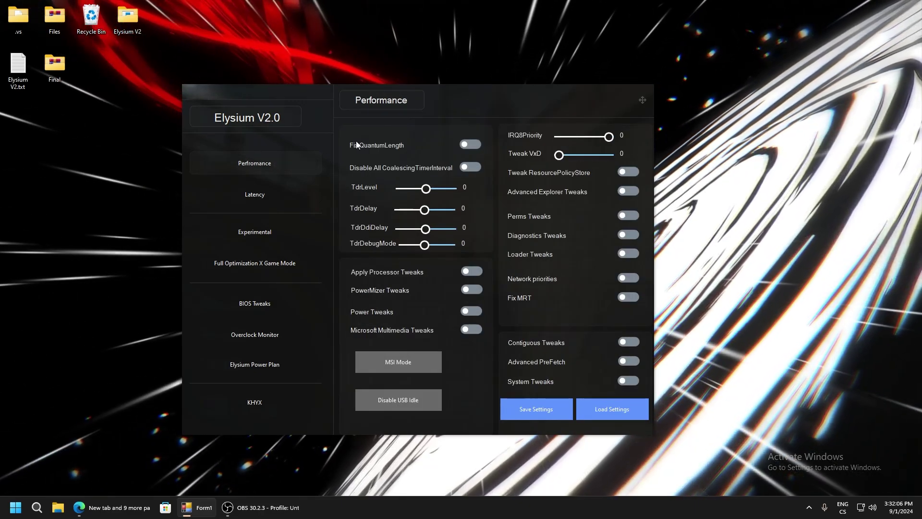
click(611, 410)
click(529, 287)
click(288, 192)
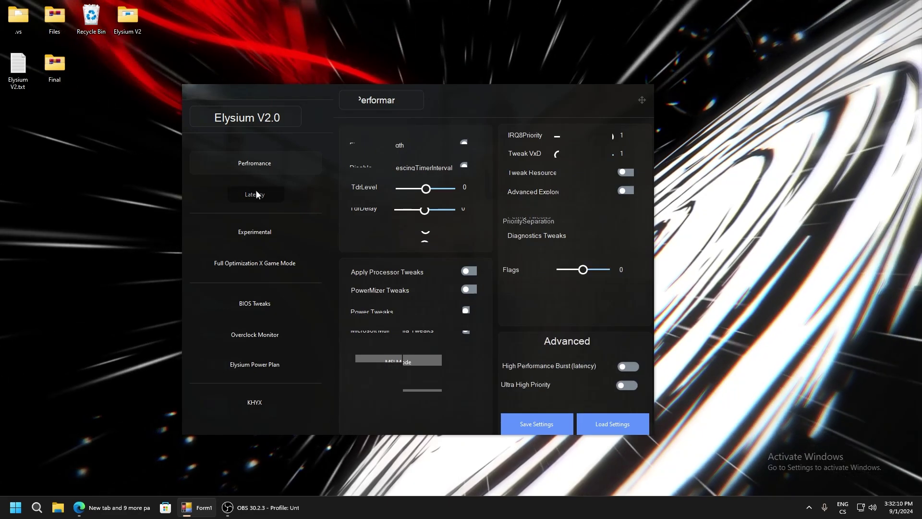
click(605, 423)
click(490, 284)
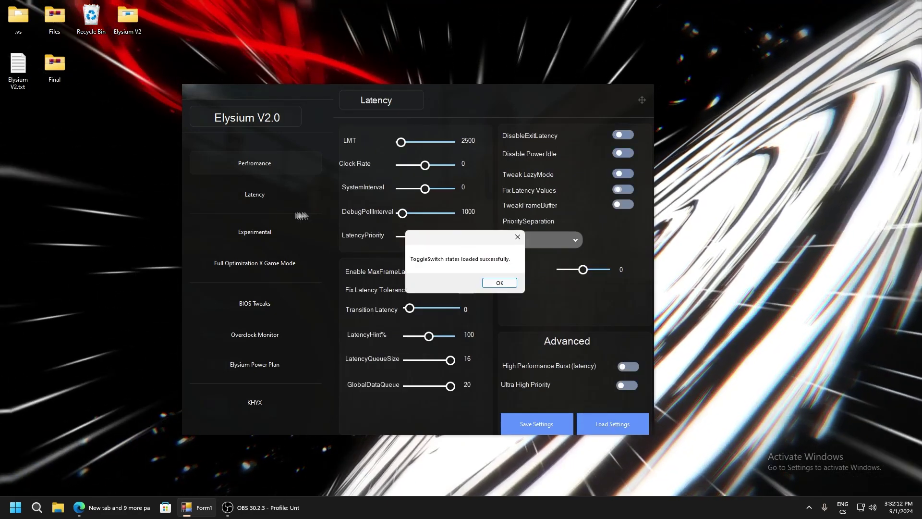
click(491, 284)
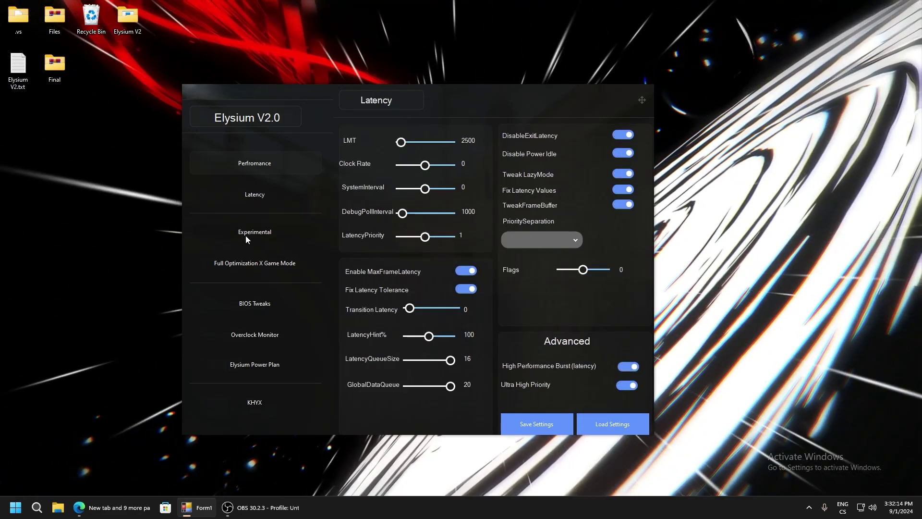
click(247, 233)
click(609, 419)
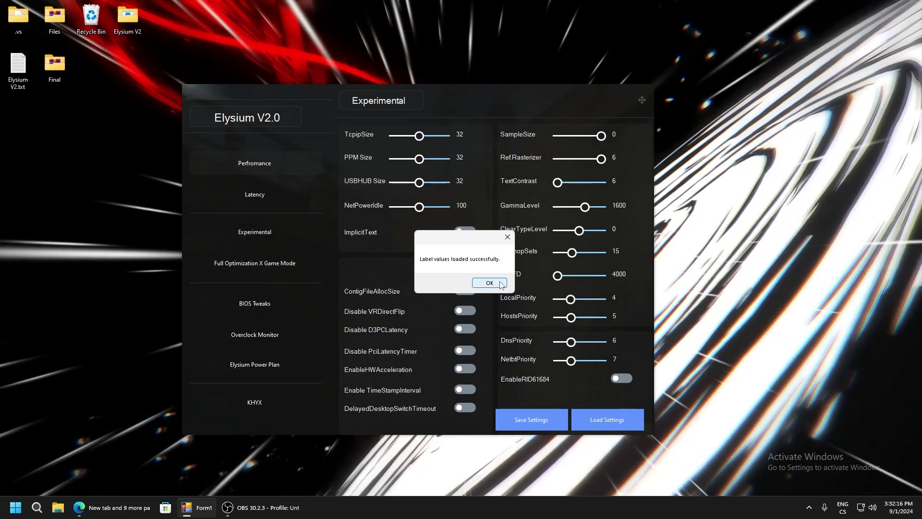
click(490, 283)
click(473, 283)
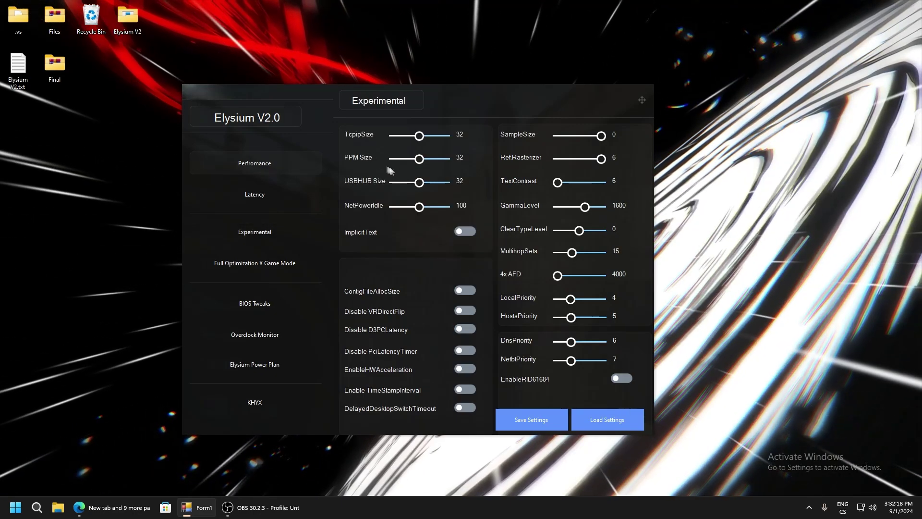
Drag TdrLevel and TdrDelay to minimum and enable Processor, PowerMizer, Power and Multimedia tweaks.
click(240, 164)
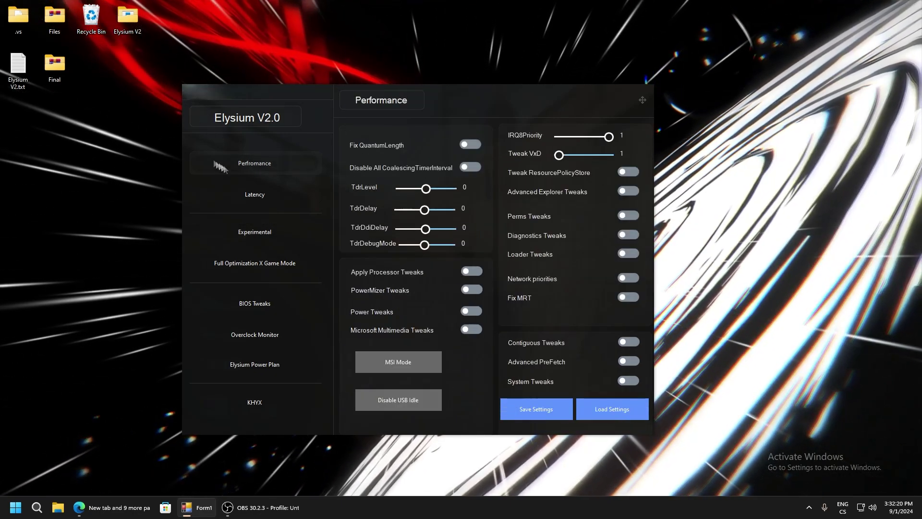
drag(425, 192, 399, 245)
click(471, 273)
click(472, 291)
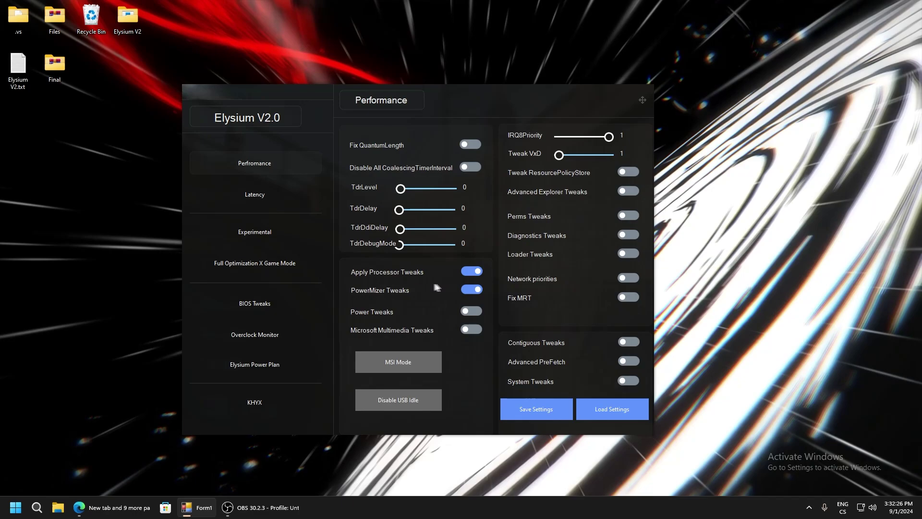
click(471, 311)
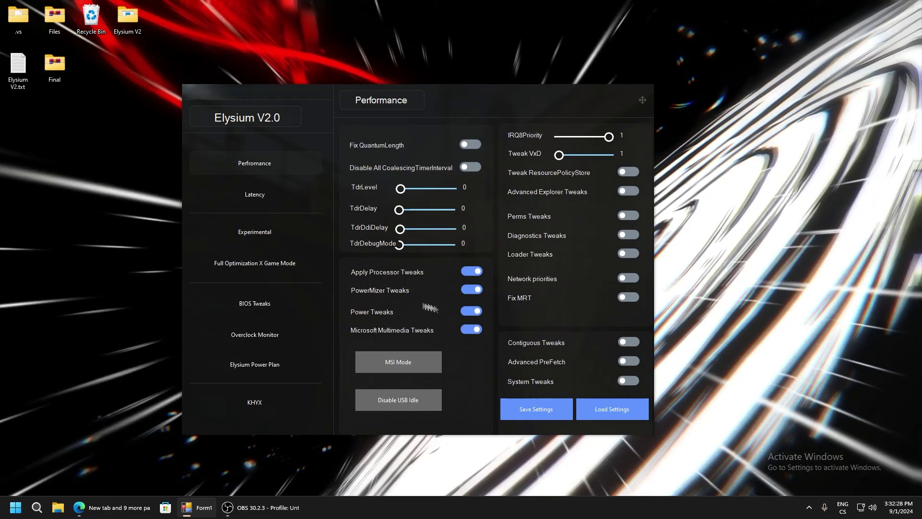
click(471, 330)
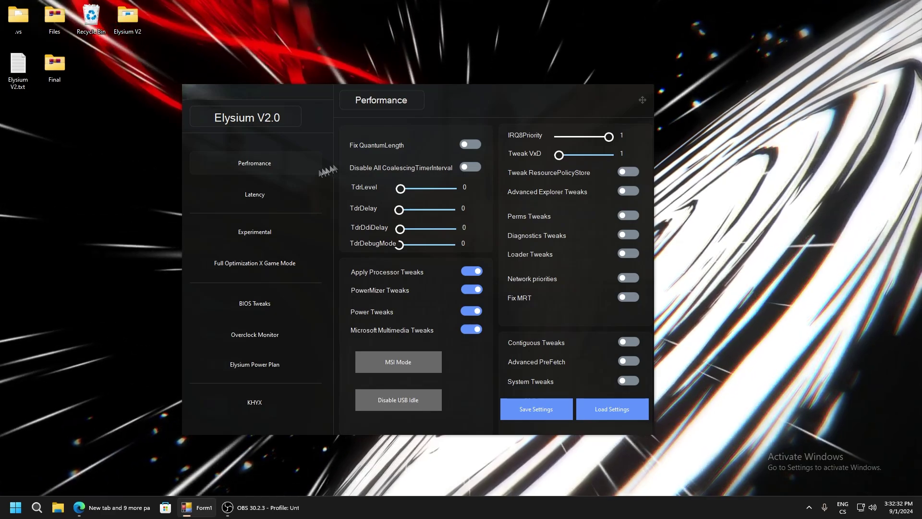
Set PrioritySeparation to Performance on the Latency page.
click(254, 194)
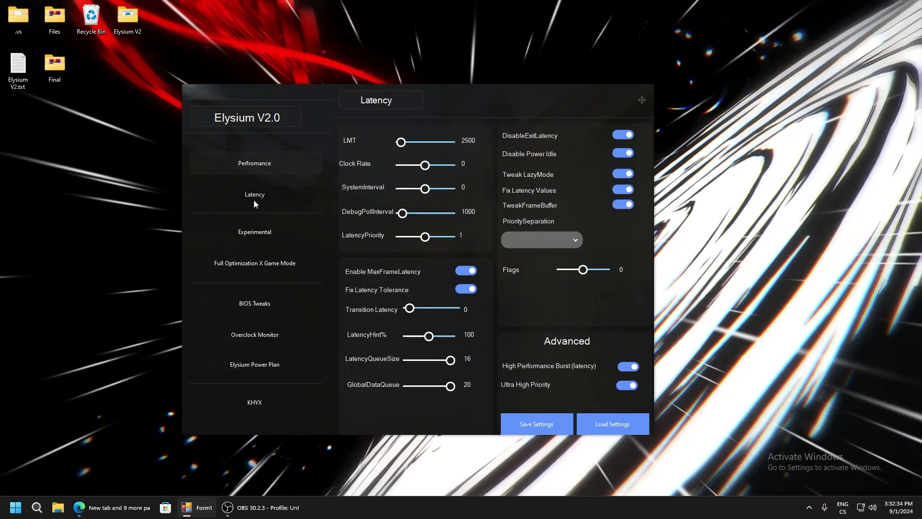
click(572, 239)
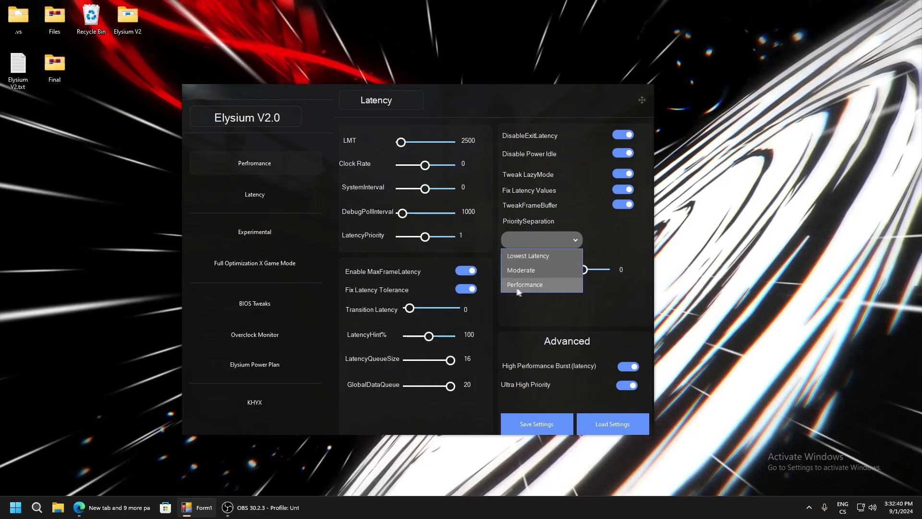
click(520, 285)
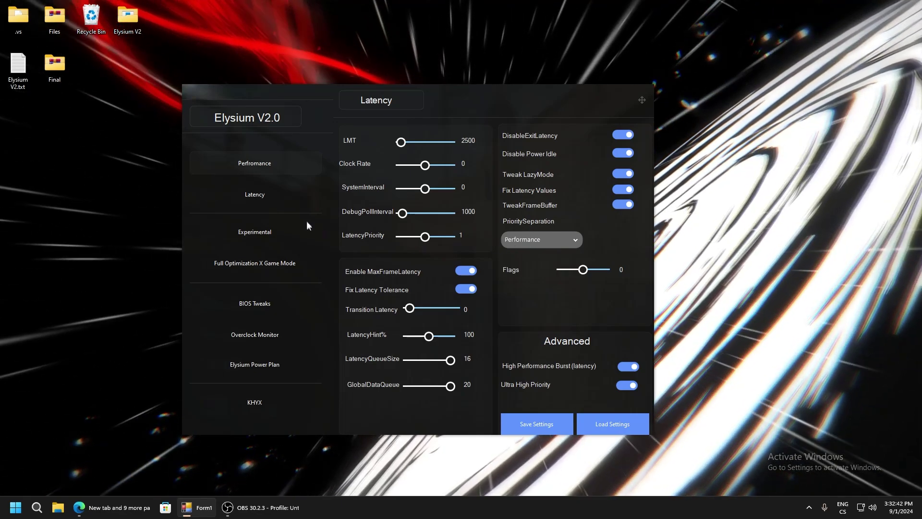
Go via the Experimental page to the Full Optimization X Game Mode overview page.
click(251, 233)
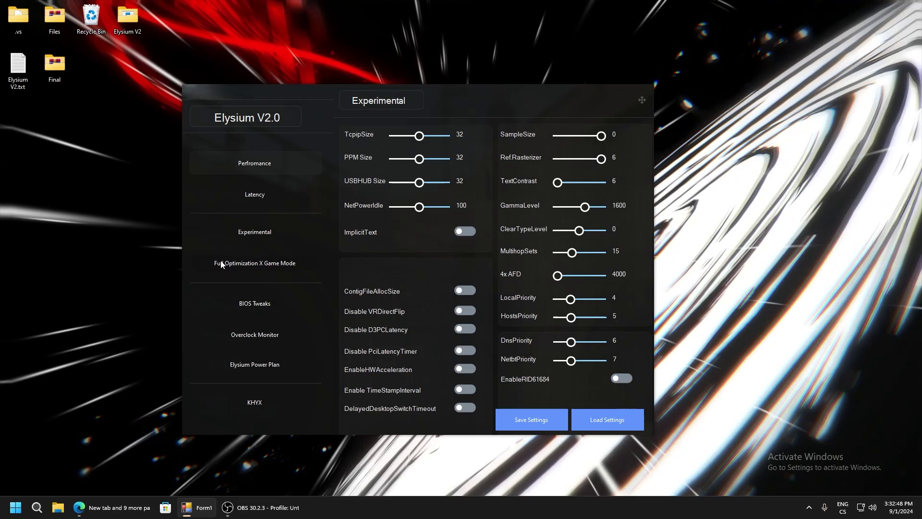
click(240, 263)
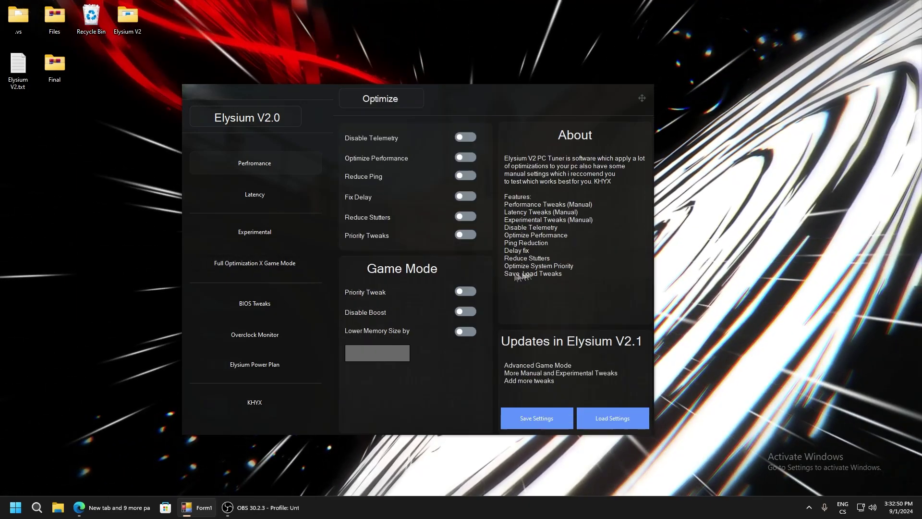